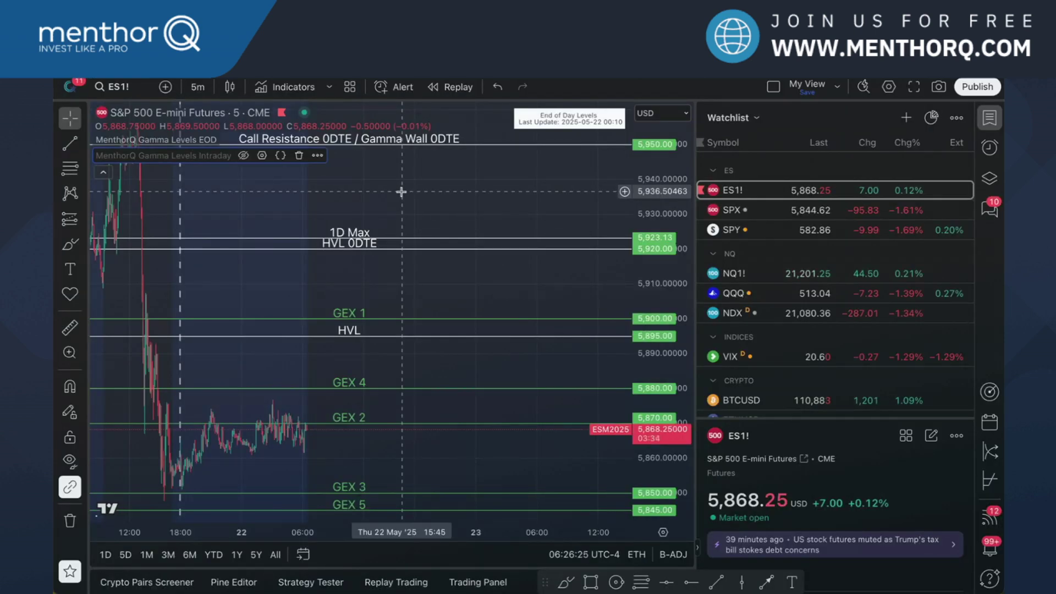
Show the MenthorQ Gamma Levels Intraday indicator and enable the first levels conversion in its settings
mouse_move(210, 145)
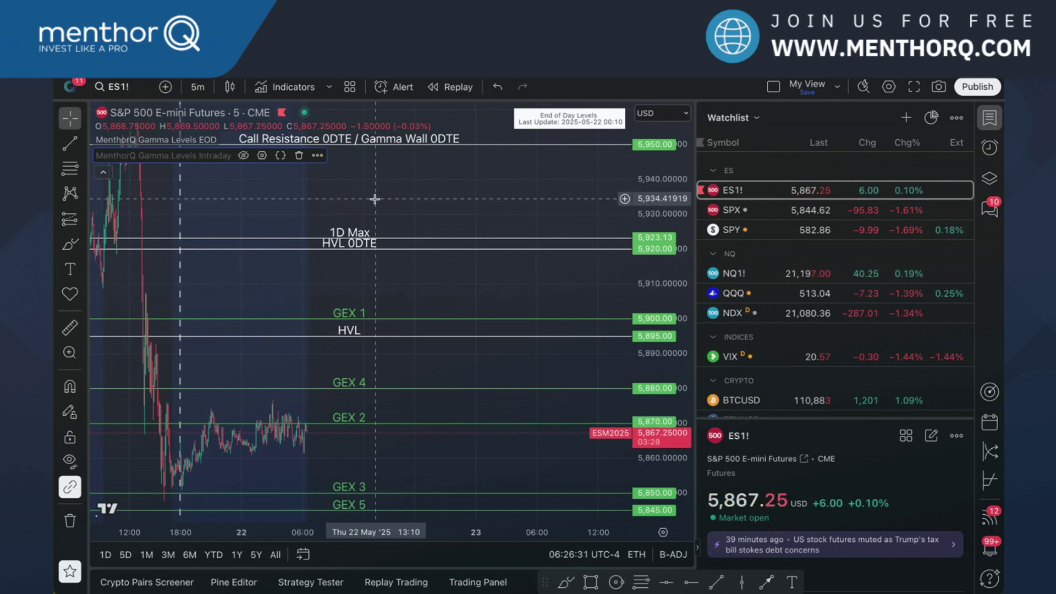
scroll(375, 199, right, 3)
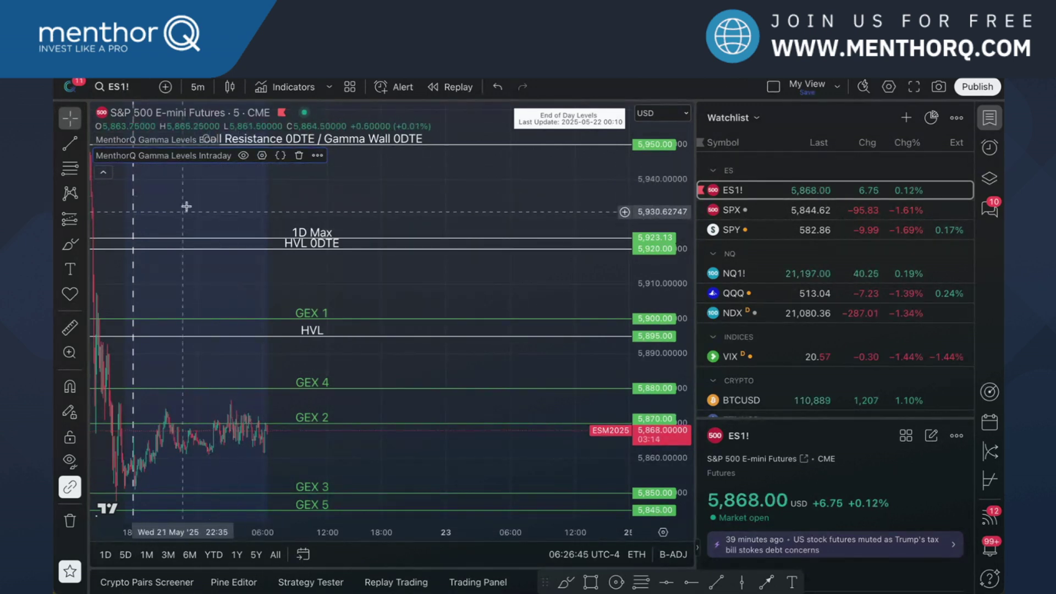
click(262, 156)
scroll(496, 347, down, 2)
scroll(495, 344, down, 5)
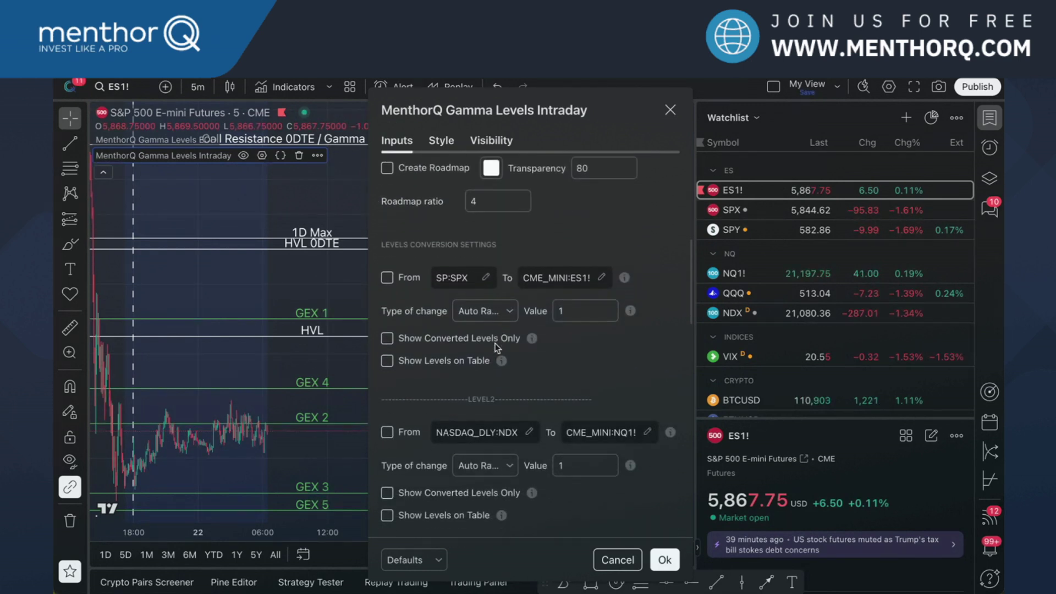
scroll(495, 343, down, 1)
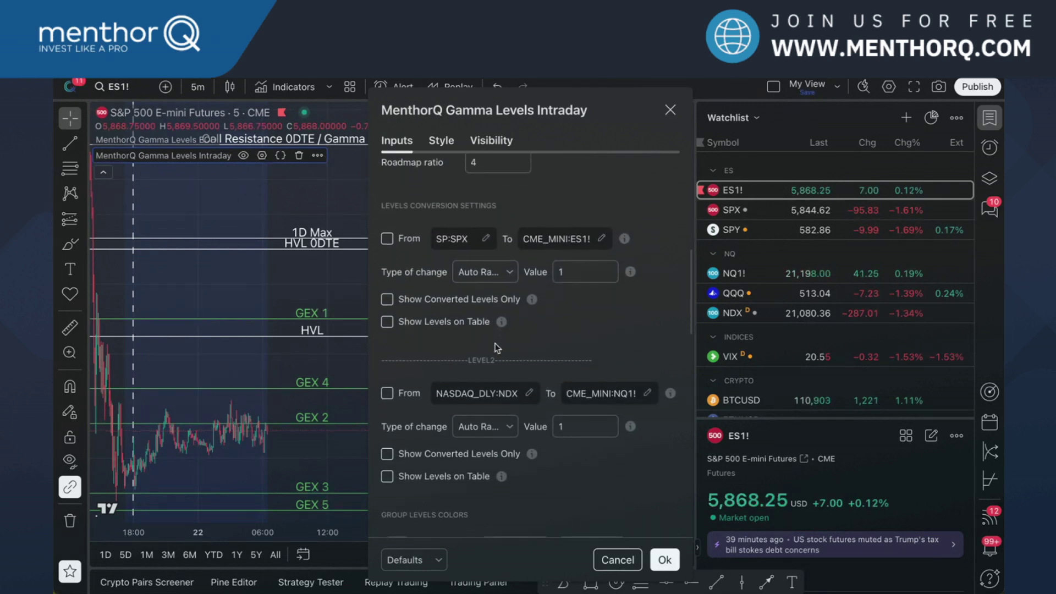
click(387, 240)
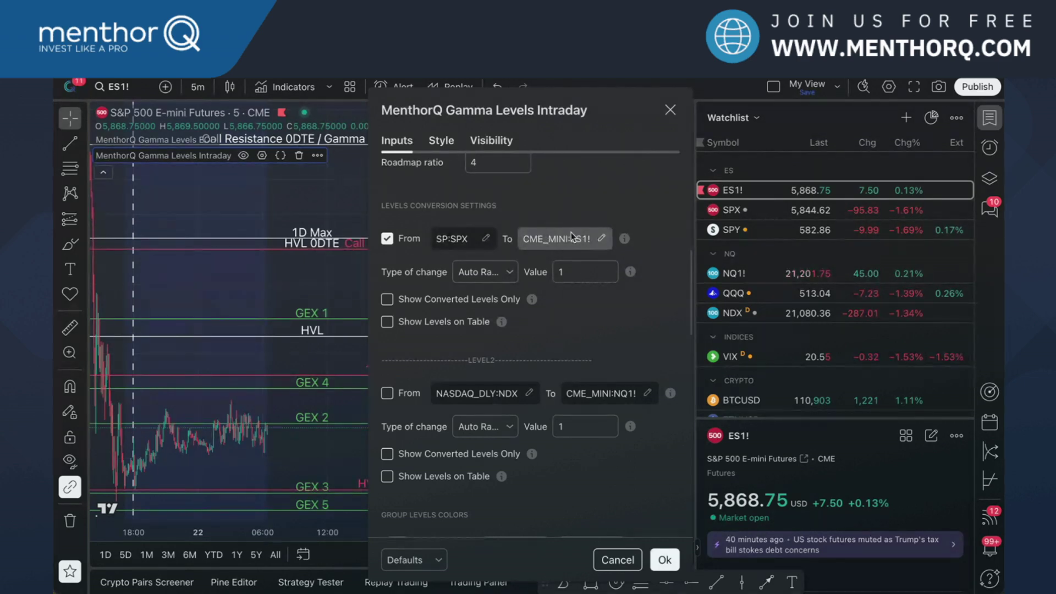
Set the source symbol of the first levels conversion to SPY
click(455, 238)
text(SP)
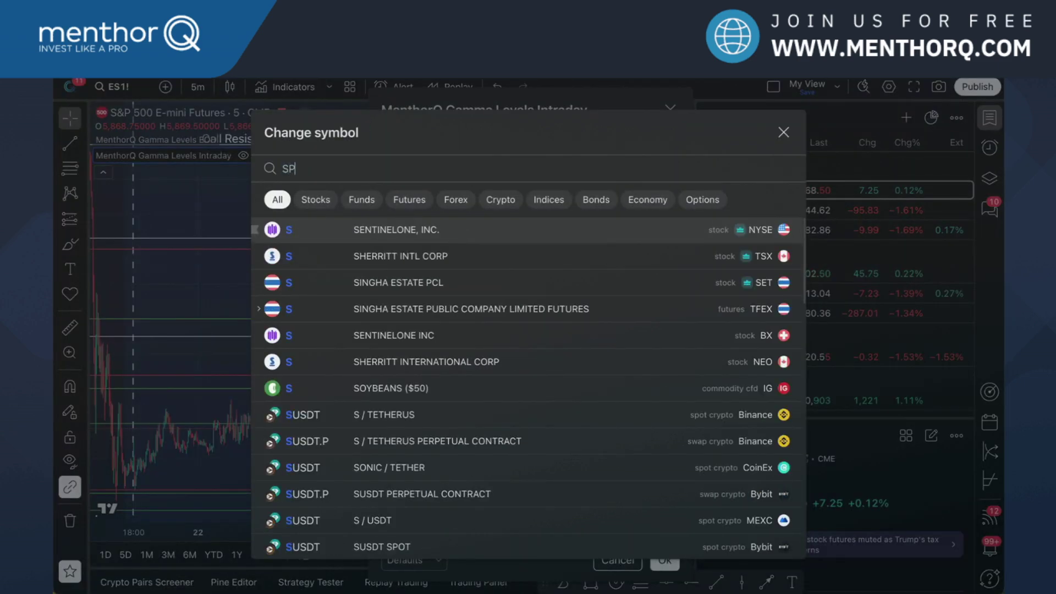
text(Y)
key(Return)
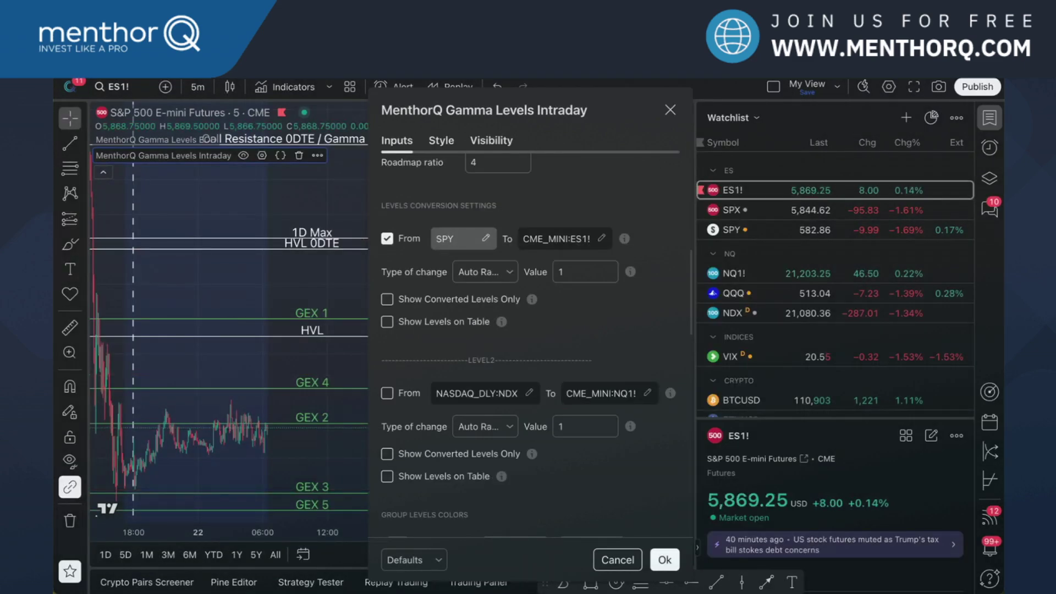
Set the source symbol of the first levels conversion to SPX
click(455, 239)
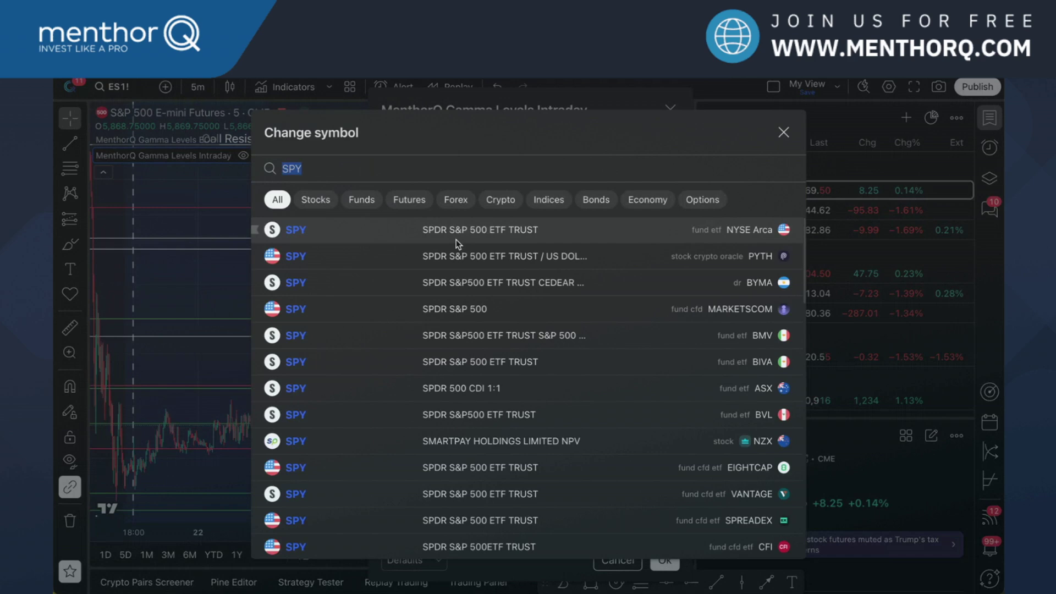
key(BackSpace)
text(X)
key(Return)
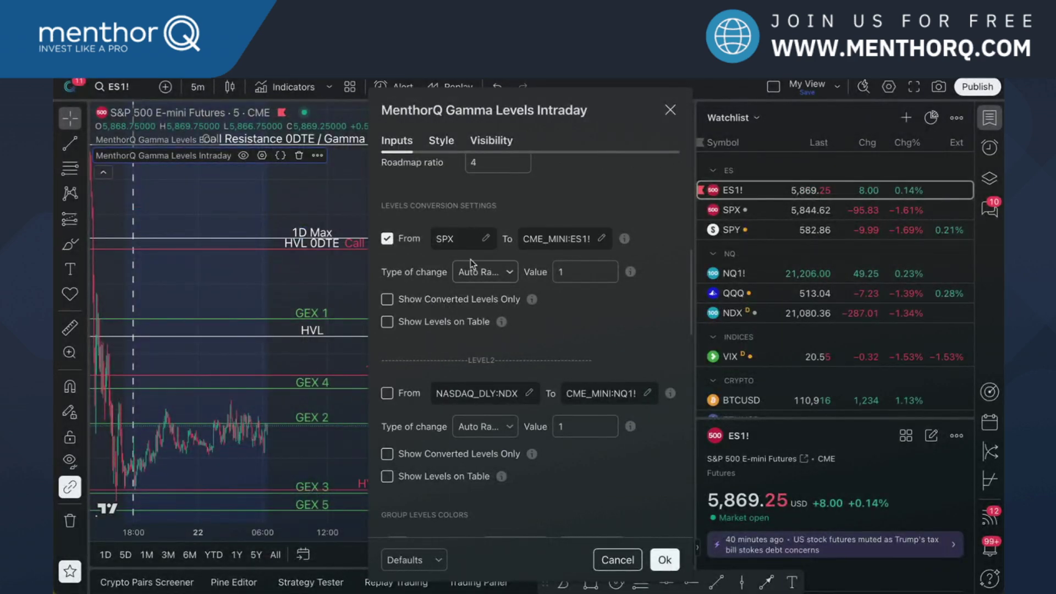
Choose Auto Ratio as the first conversion's type of change and confirm the indicator settings
click(496, 272)
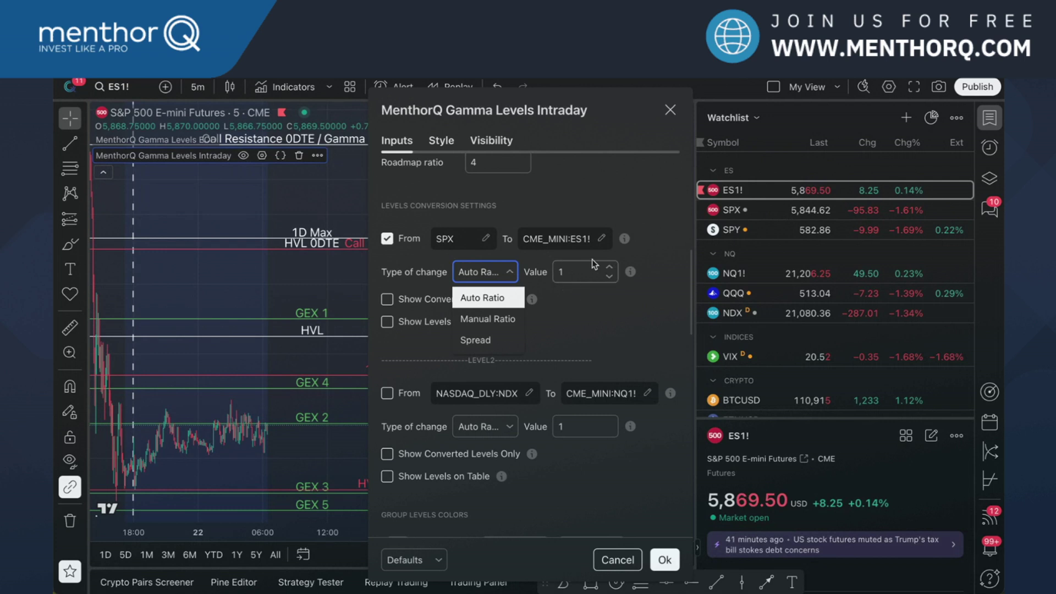
click(491, 301)
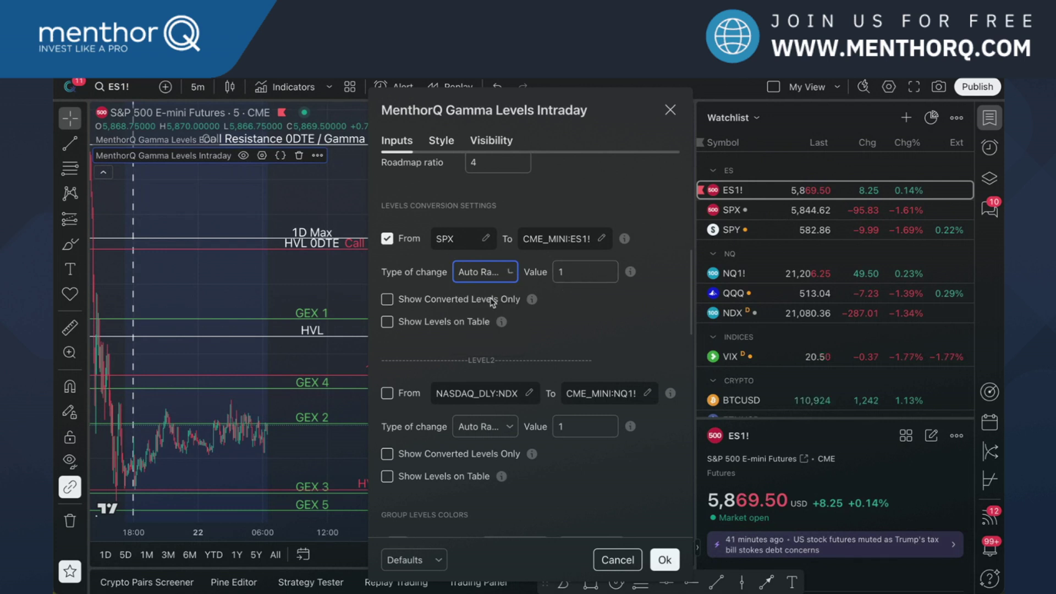
click(664, 559)
Compare the EOD and converted SPX intraday levels on the ES1! chart by hiding and reshowing each indicator
scroll(488, 263, up, 2)
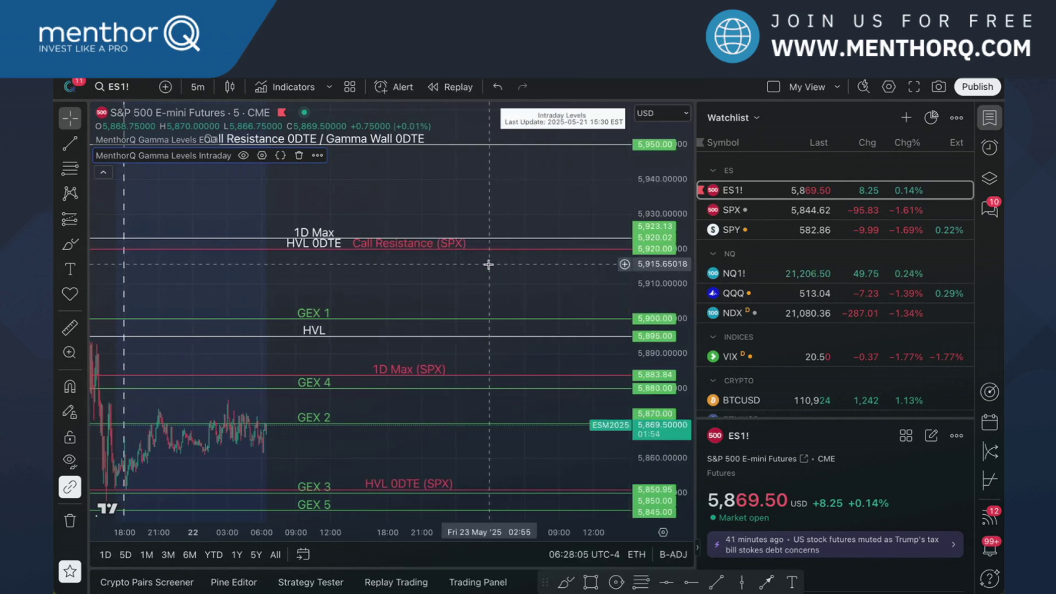
scroll(488, 263, up, 3)
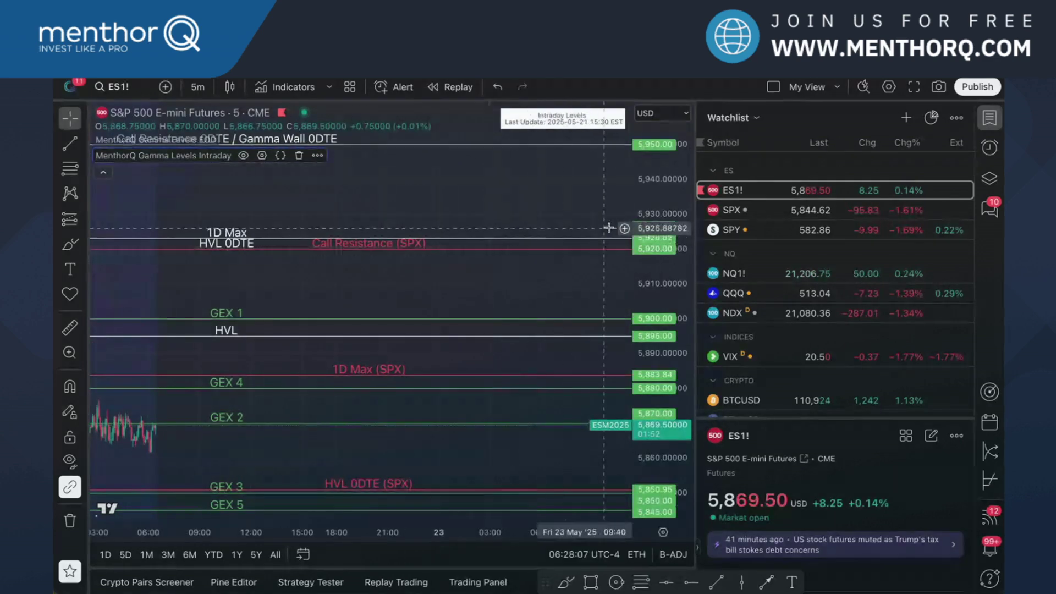
scroll(652, 214, down, 3)
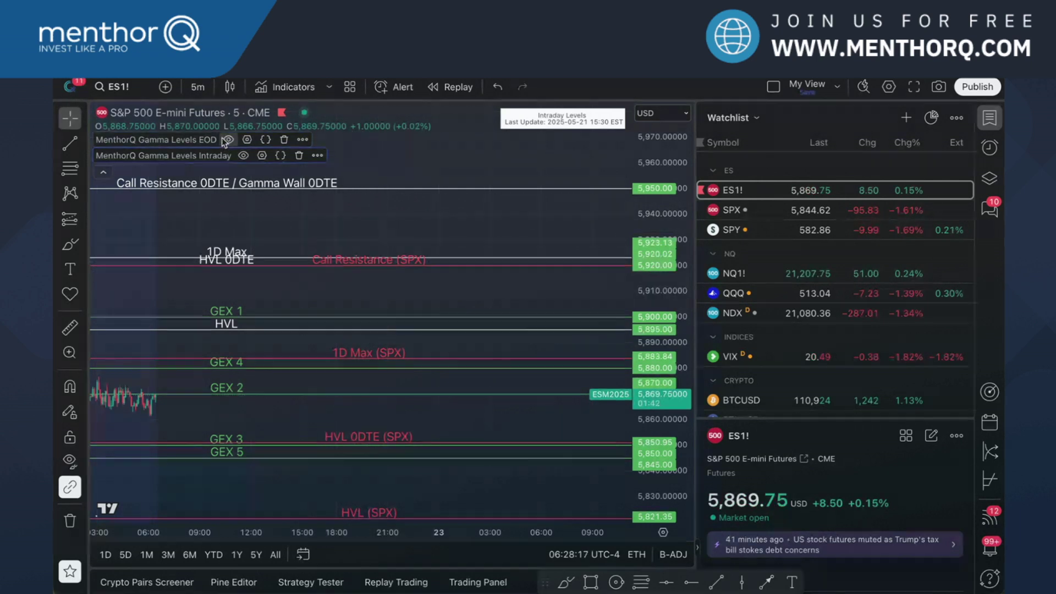
click(228, 140)
click(228, 140)
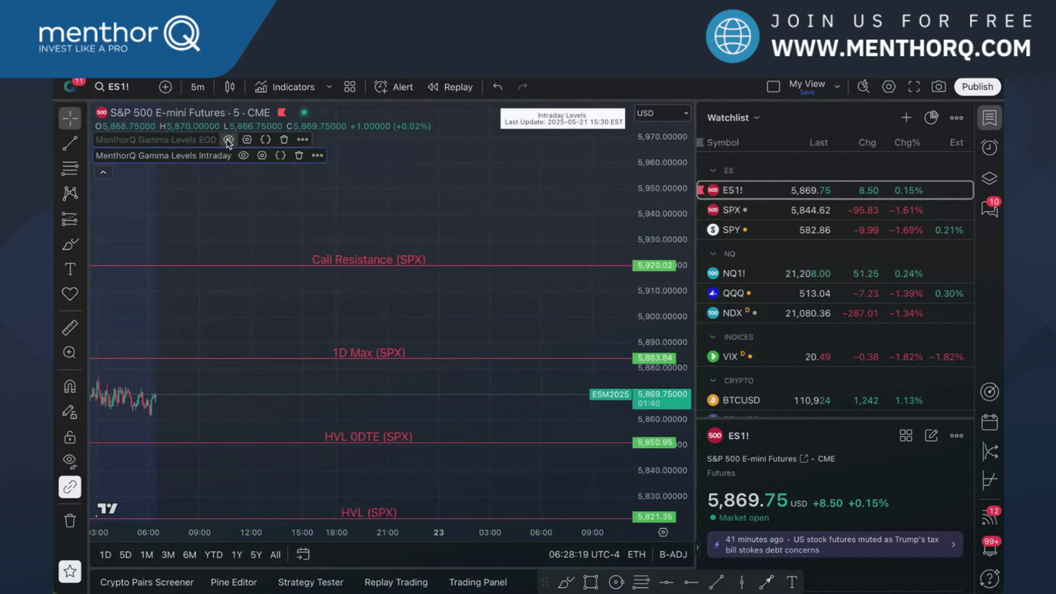
click(243, 155)
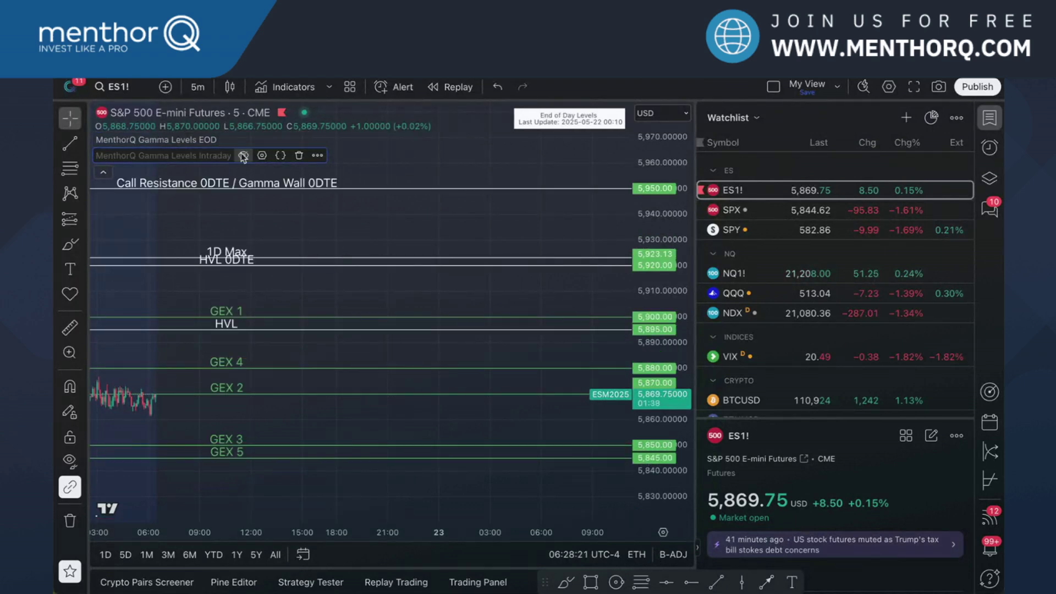
click(243, 156)
drag(655, 213, 650, 327)
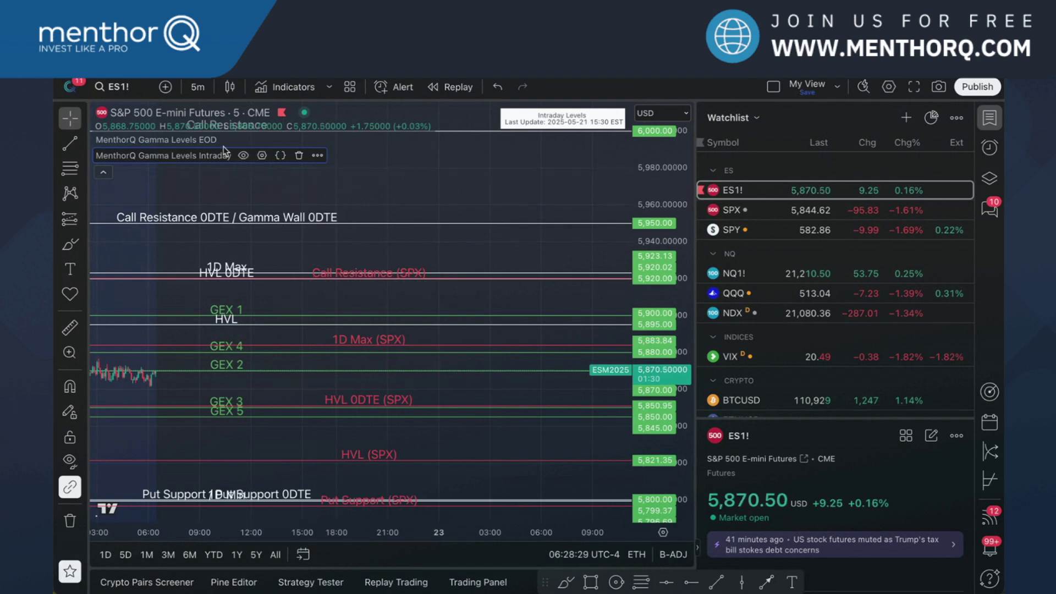
Reopen the MenthorQ Gamma Levels Intraday settings to review the levels conversion options
click(262, 155)
scroll(495, 365, down, 6)
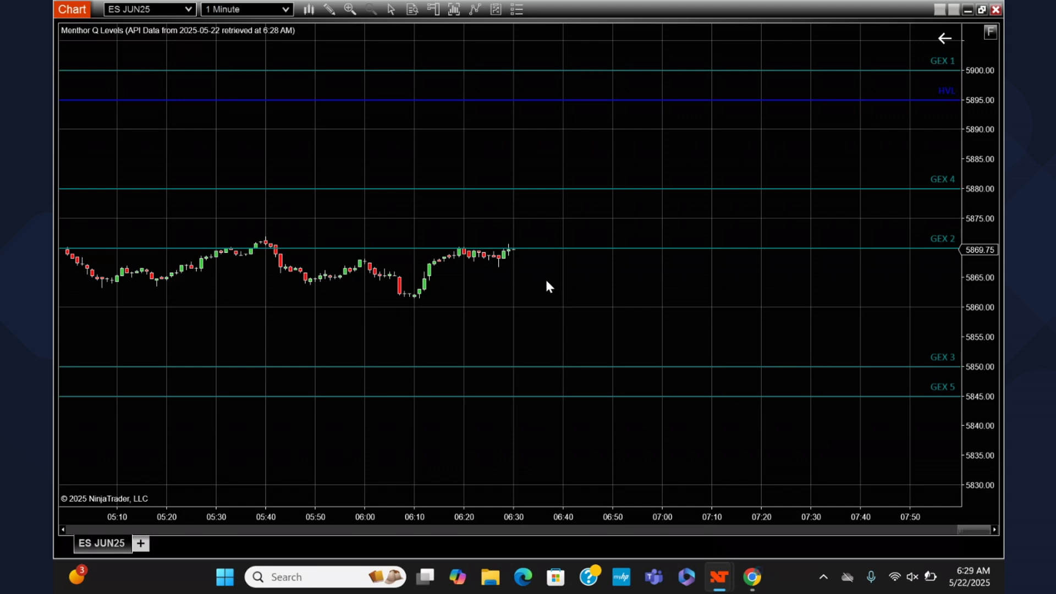
Switch to NinjaTrader and apply Gamma Levels Intraday as the Gamma Model of the Menthor Q Levels indicator on the ES JUN25 chart
click(474, 11)
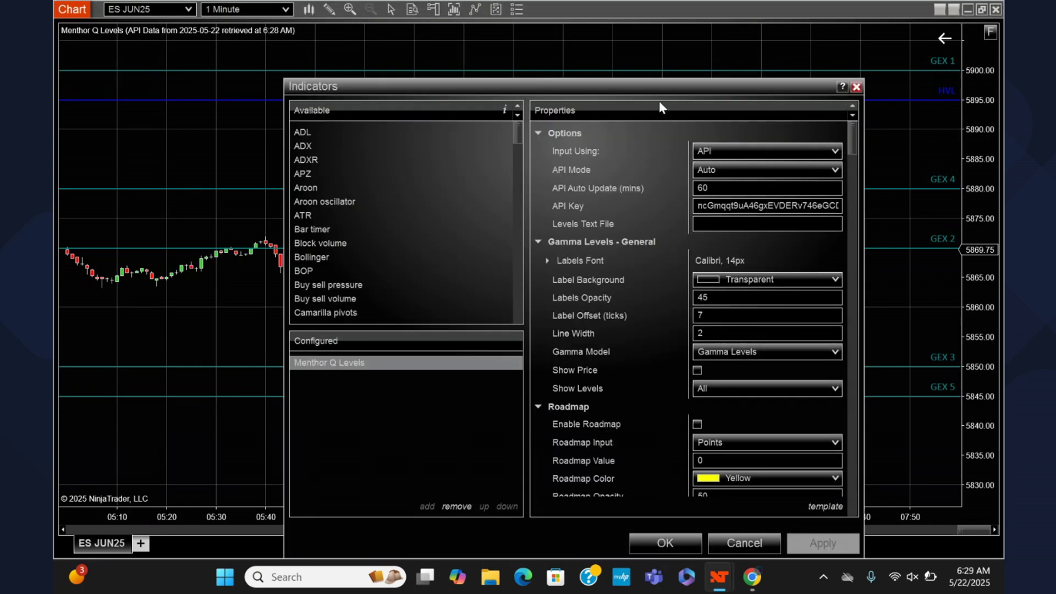
drag(640, 90, 503, 58)
click(618, 318)
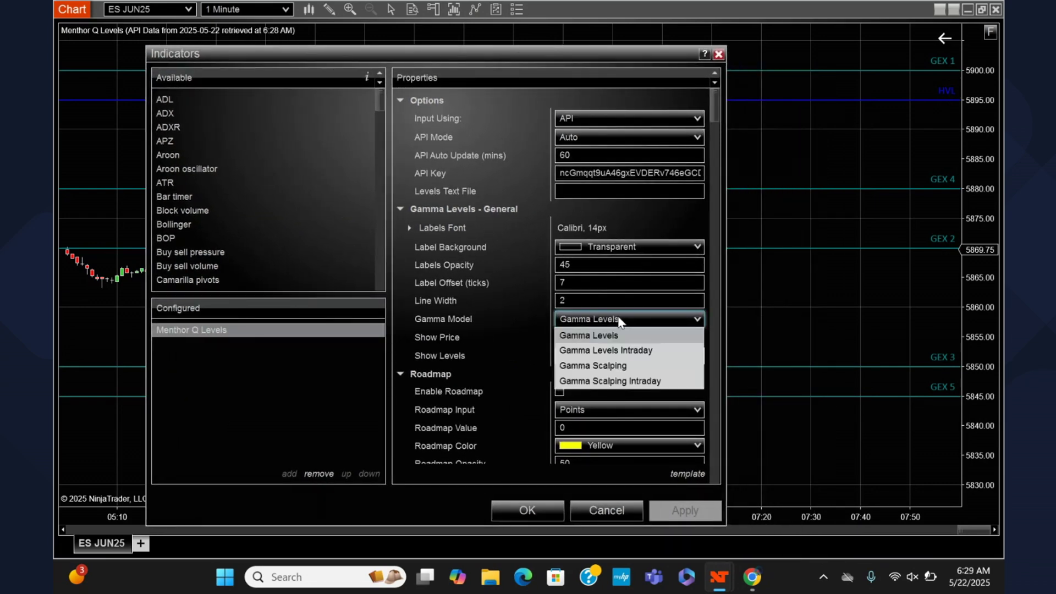
click(608, 351)
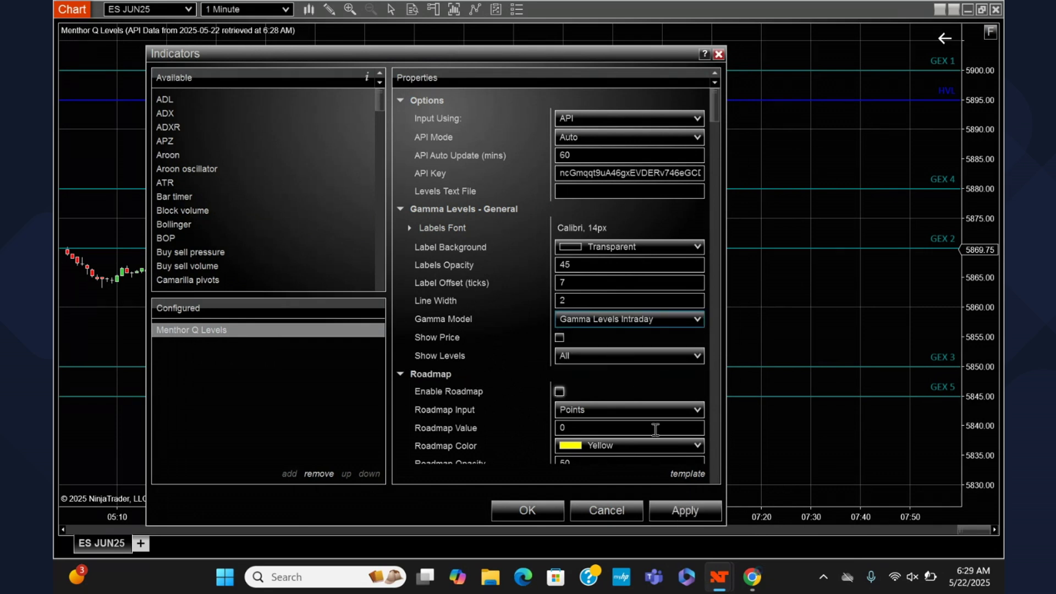
click(672, 510)
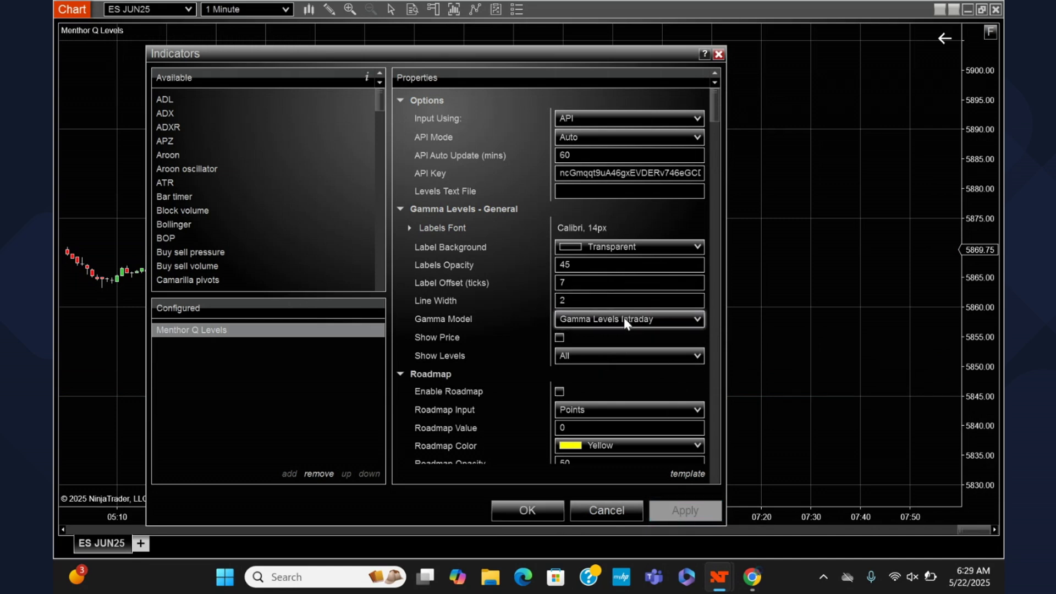
click(644, 321)
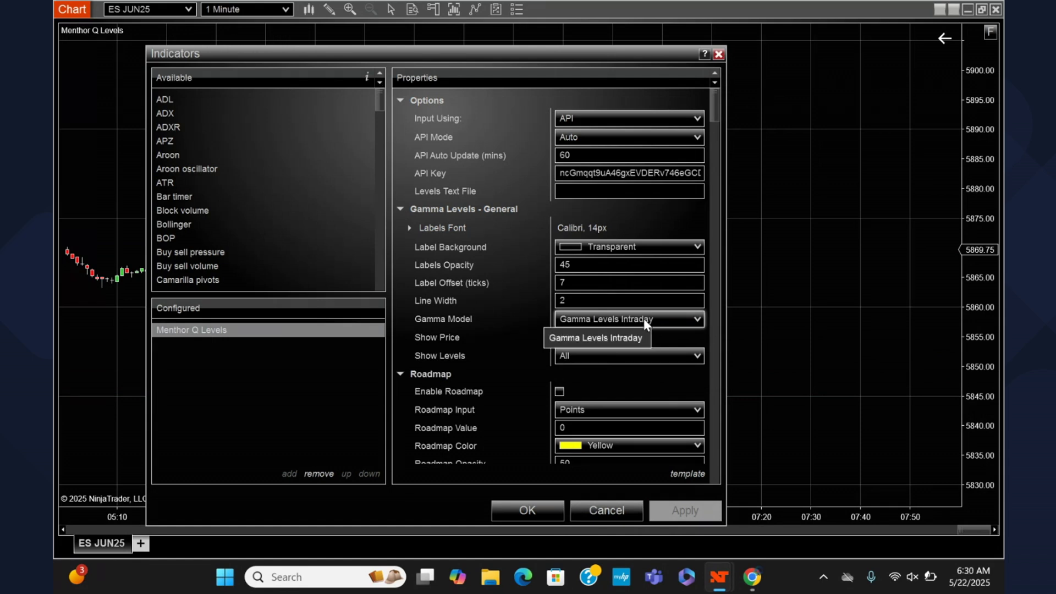
click(669, 340)
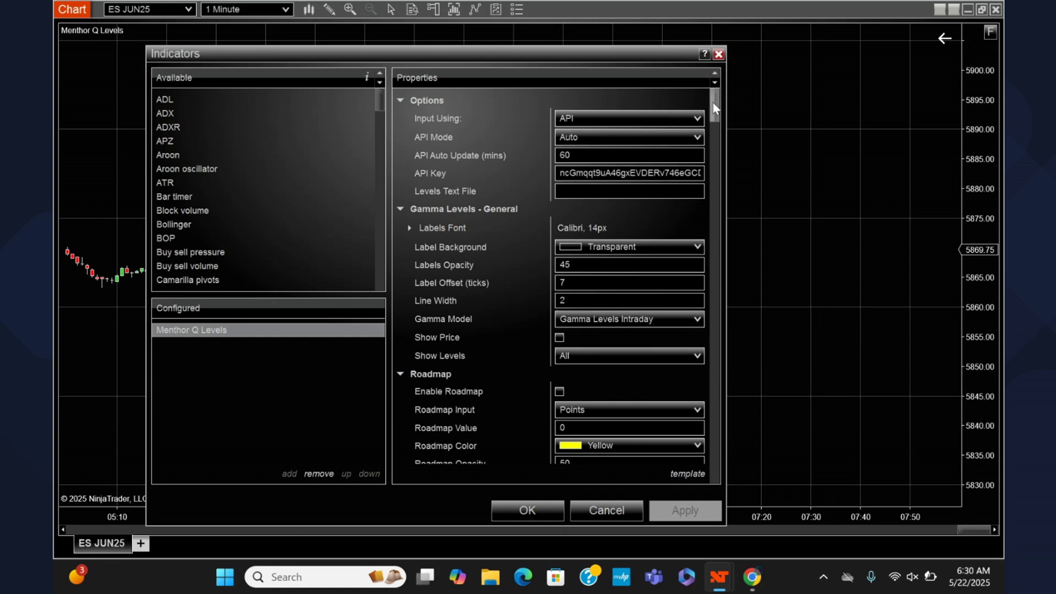
Activate Convert Assets #1 from SPX to ES JUN25 Globex, keep the Auto type of change, and apply it
drag(715, 110, 688, 419)
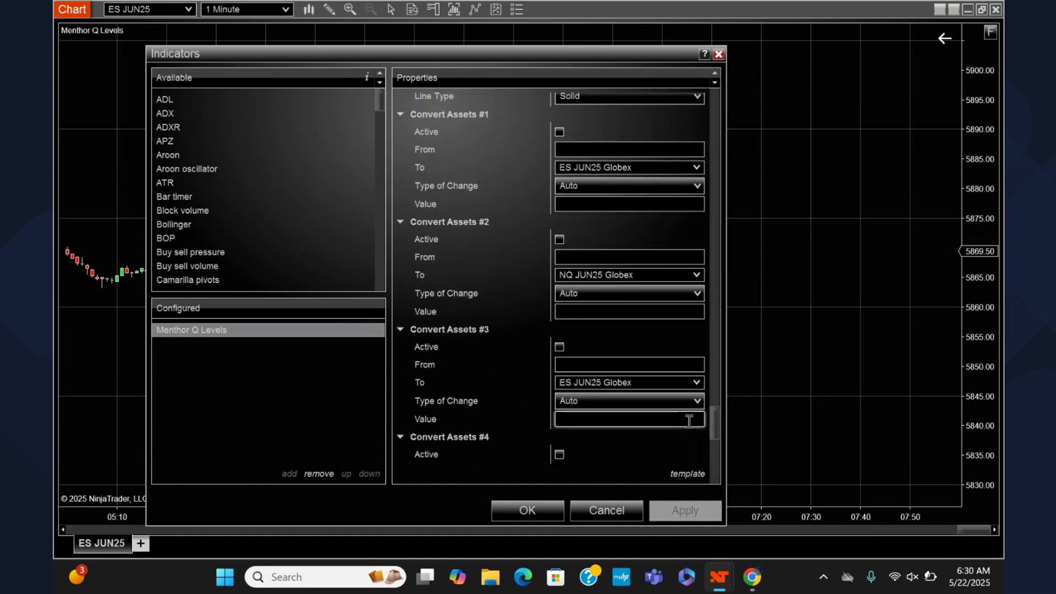
click(559, 131)
click(573, 148)
text(SPX)
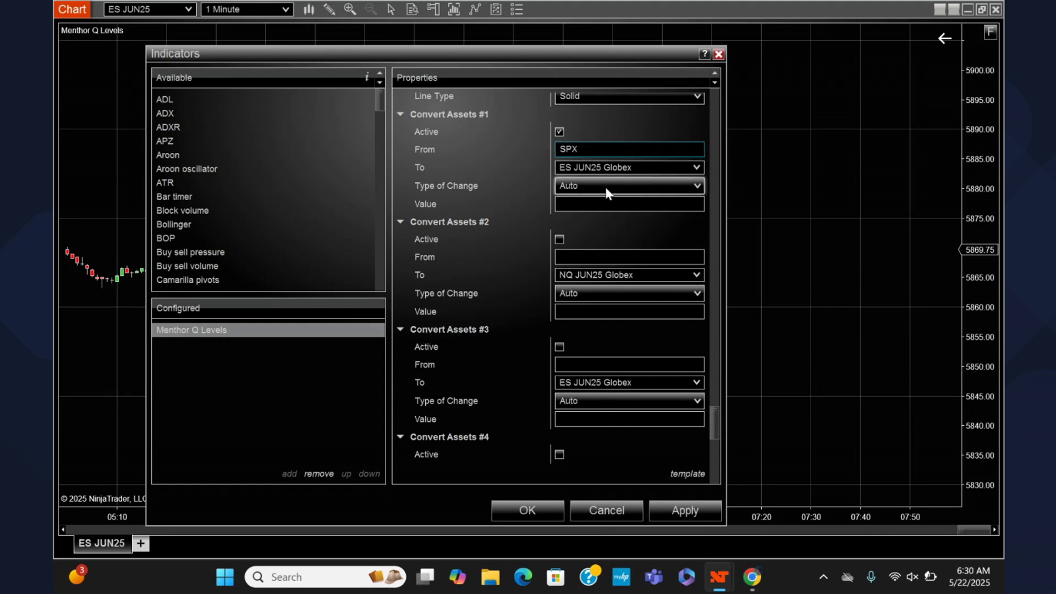
click(607, 187)
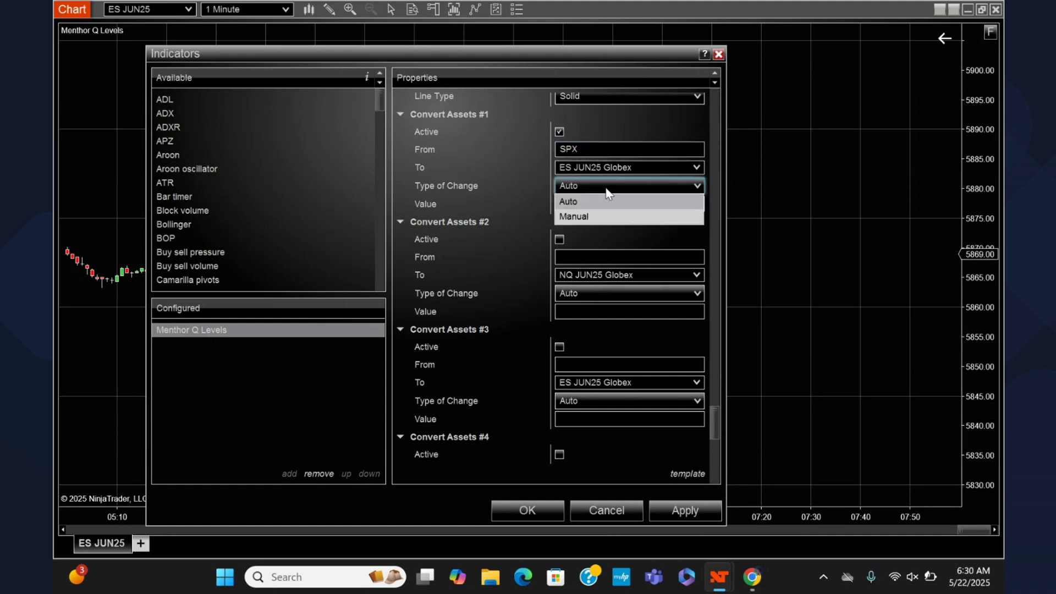
click(605, 190)
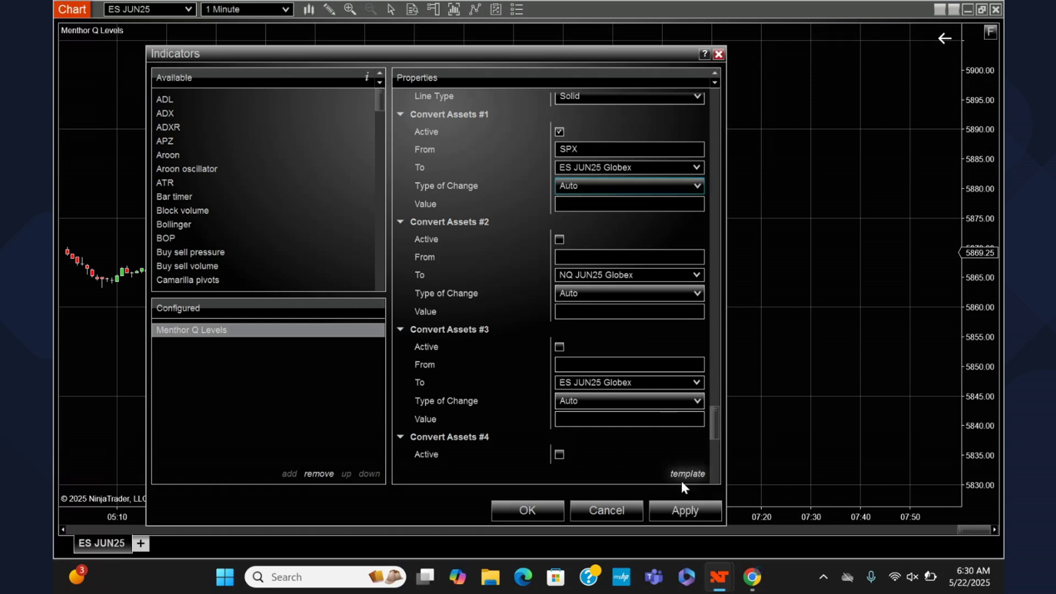
click(680, 513)
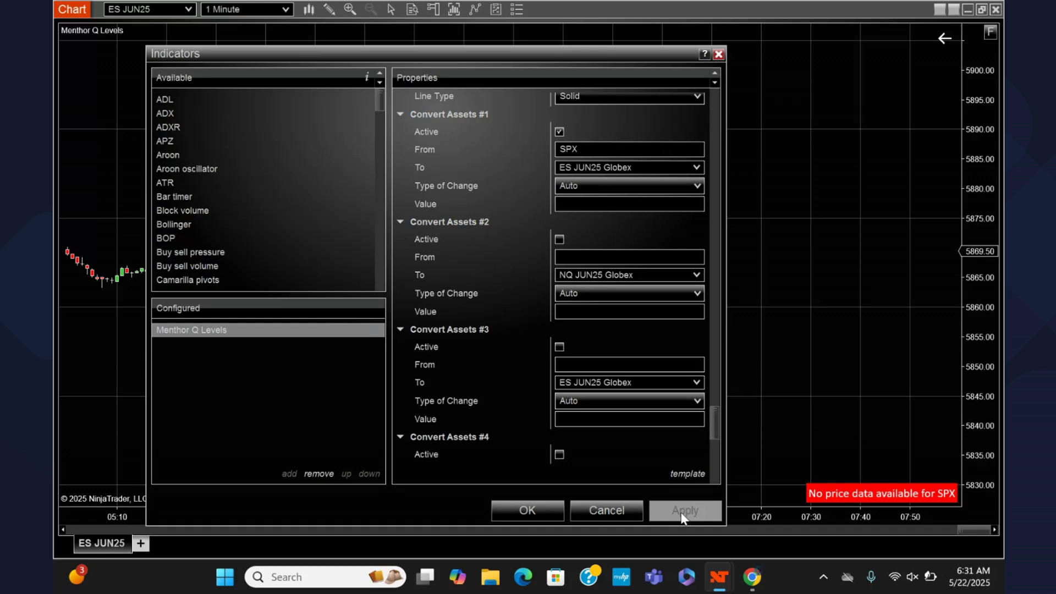
Set Convert Assets #1 to a Manual type of change with value 1.005, then apply and close the indicator settings
click(605, 186)
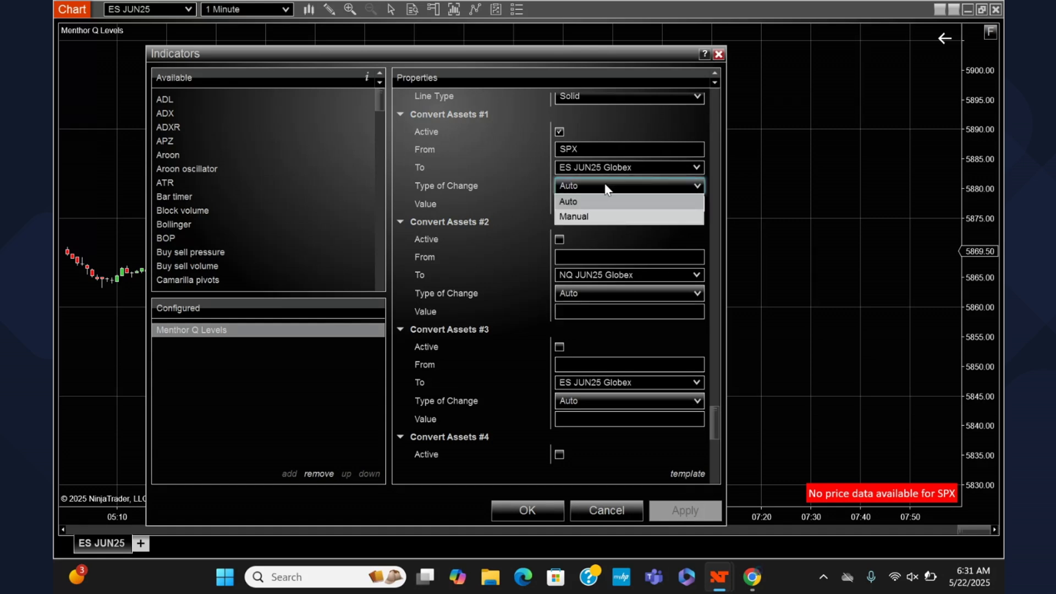
click(582, 216)
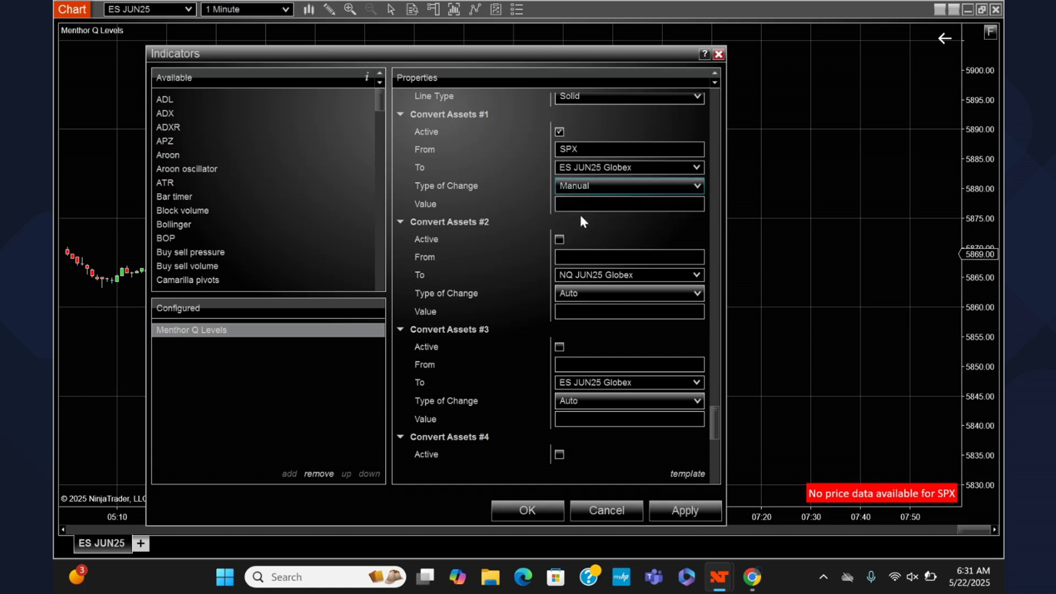
click(580, 204)
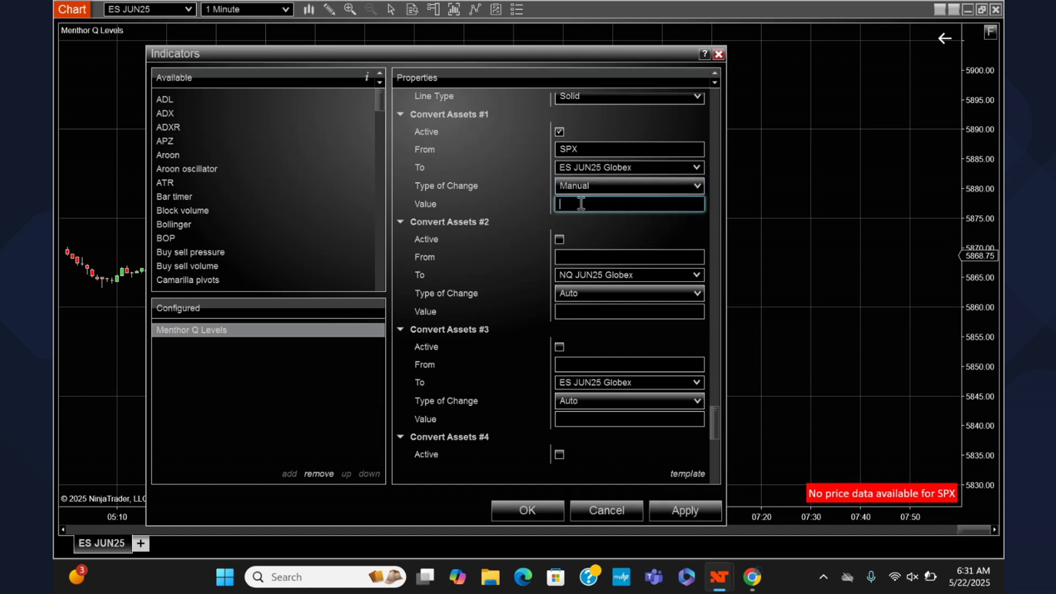
text(1.005)
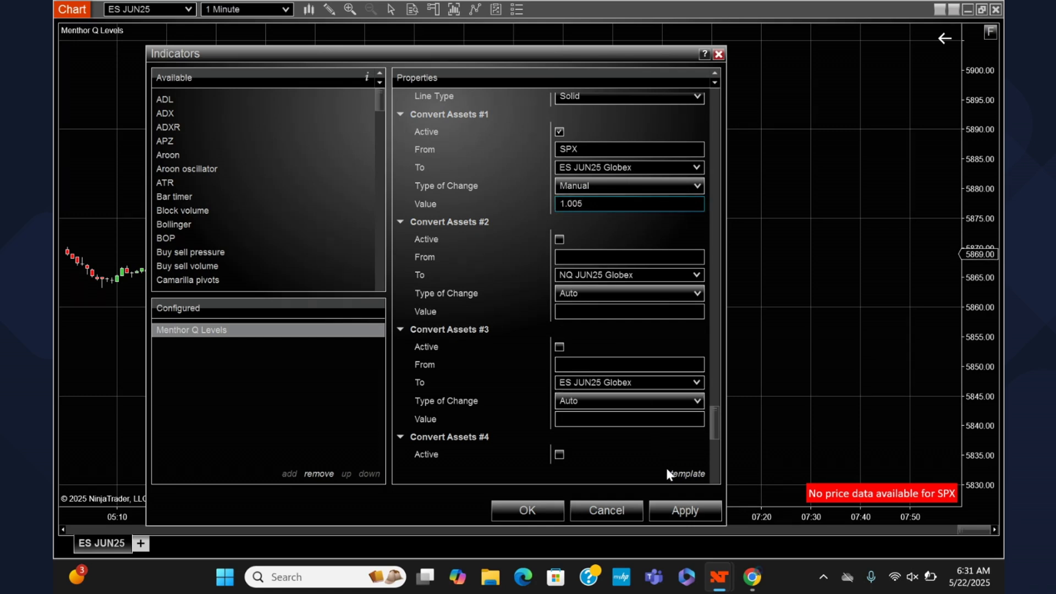
click(674, 513)
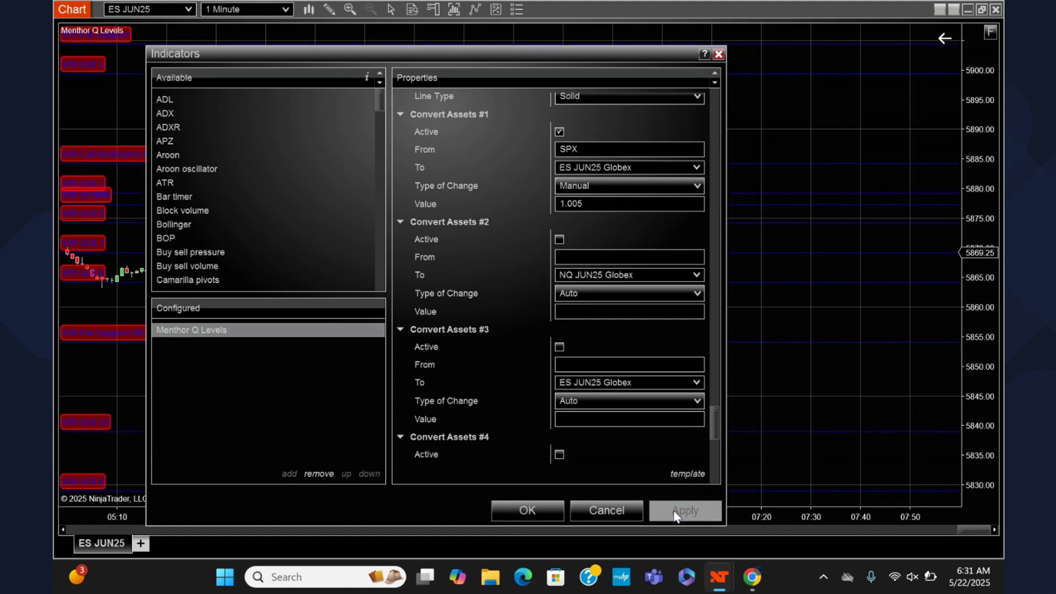
click(525, 509)
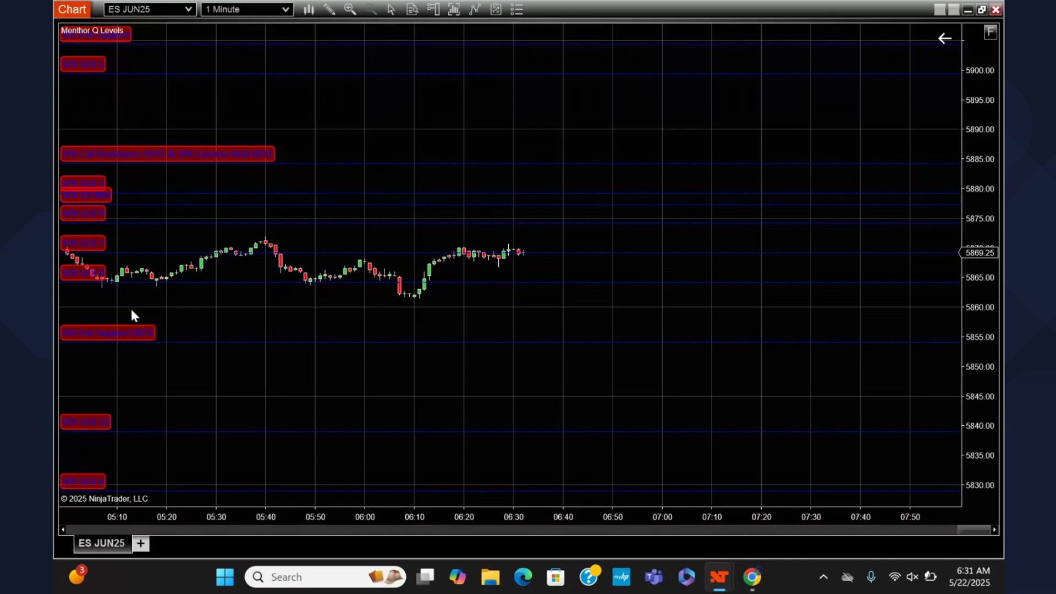
Reopen the Menthor Q Levels indicator settings on the ES JUN25 chart and review its properties down to the asset conversion options
click(475, 9)
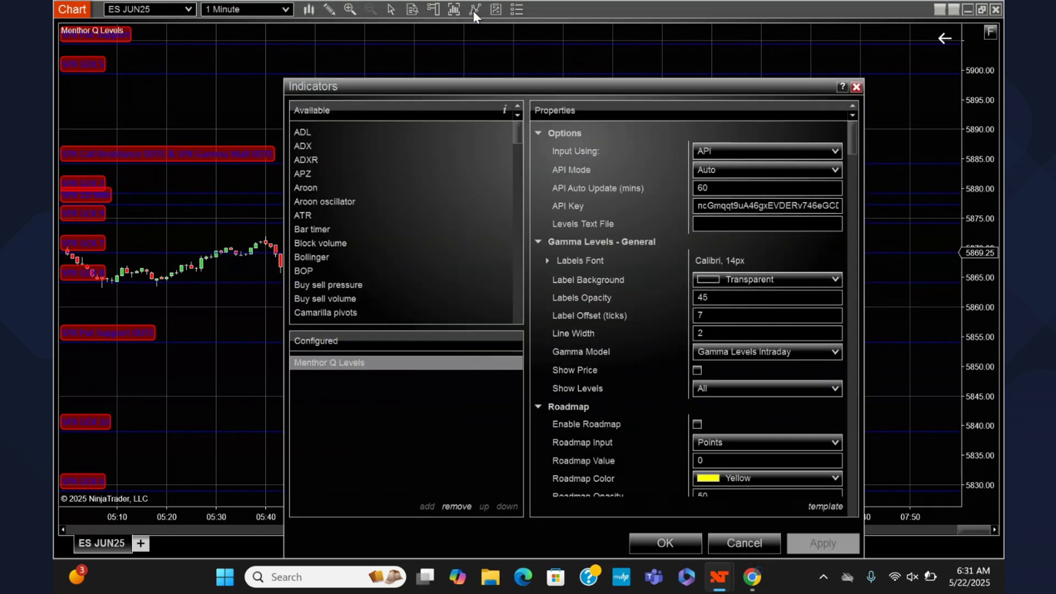
scroll(669, 359, down, 15)
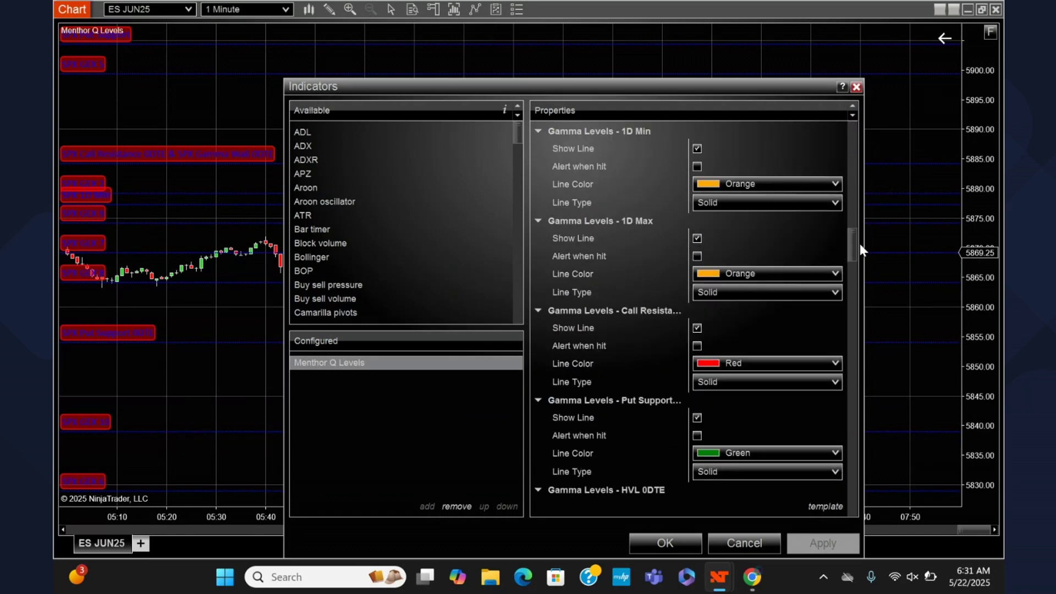
drag(853, 245, 837, 453)
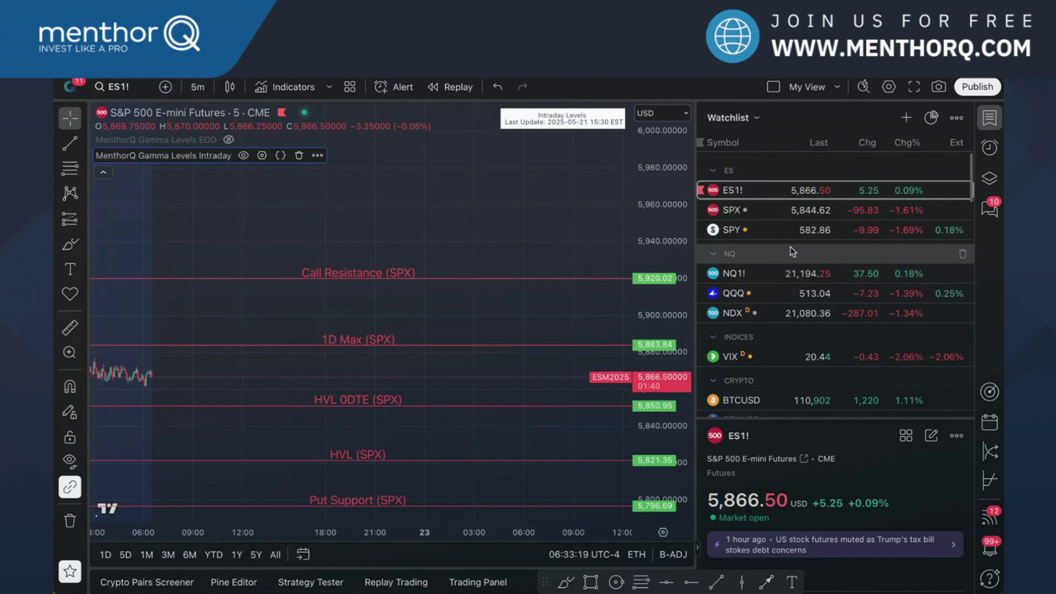
Switch to TradingView, chart the NQ1!/NDX ratio from the watchlist's Ratios section, and compress the chart's time and price scales
scroll(792, 253, down, 3)
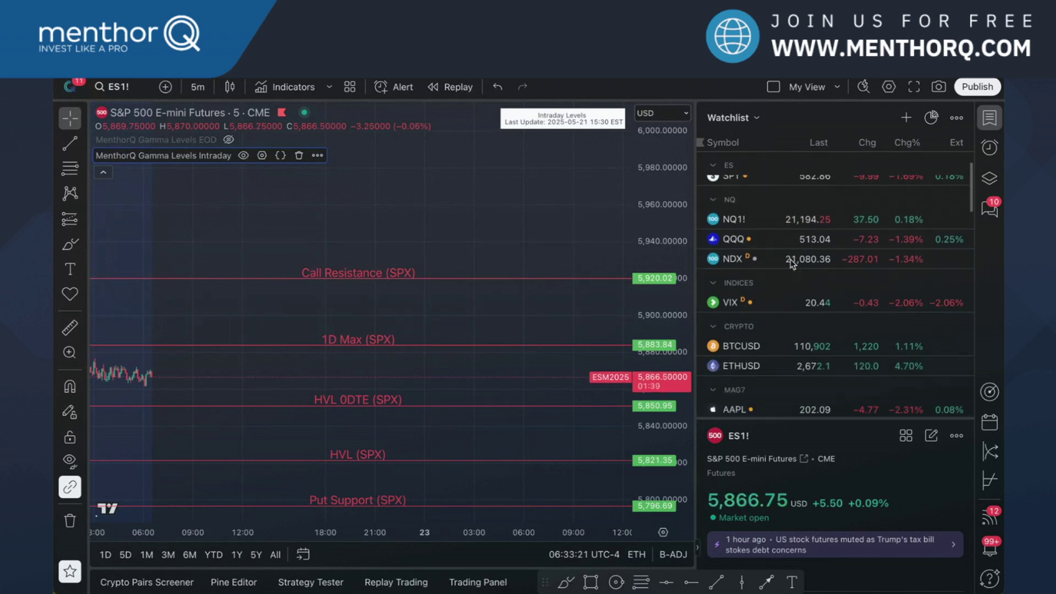
scroll(792, 264, down, 12)
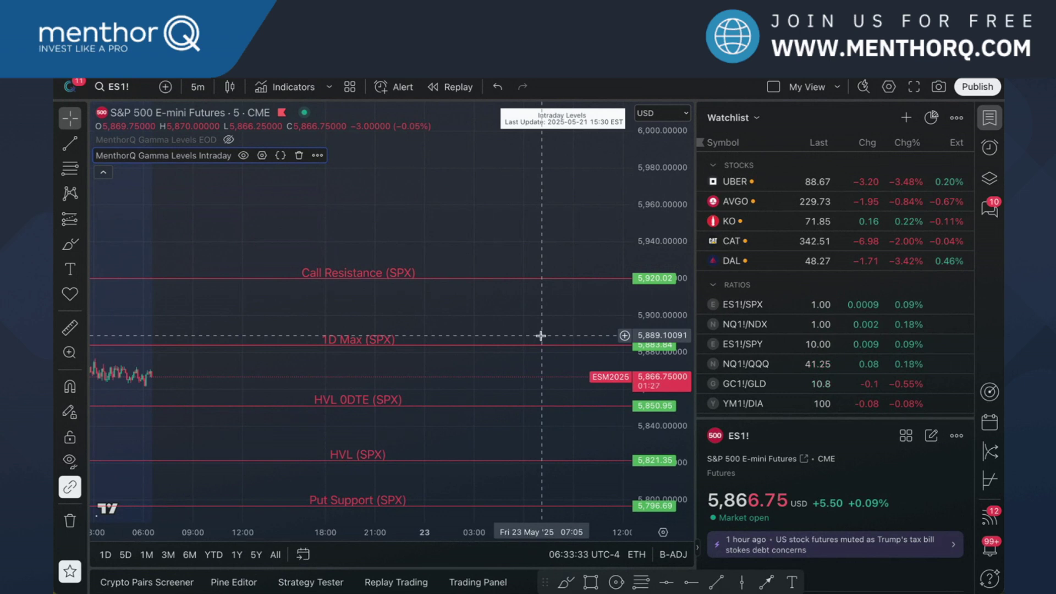
click(753, 326)
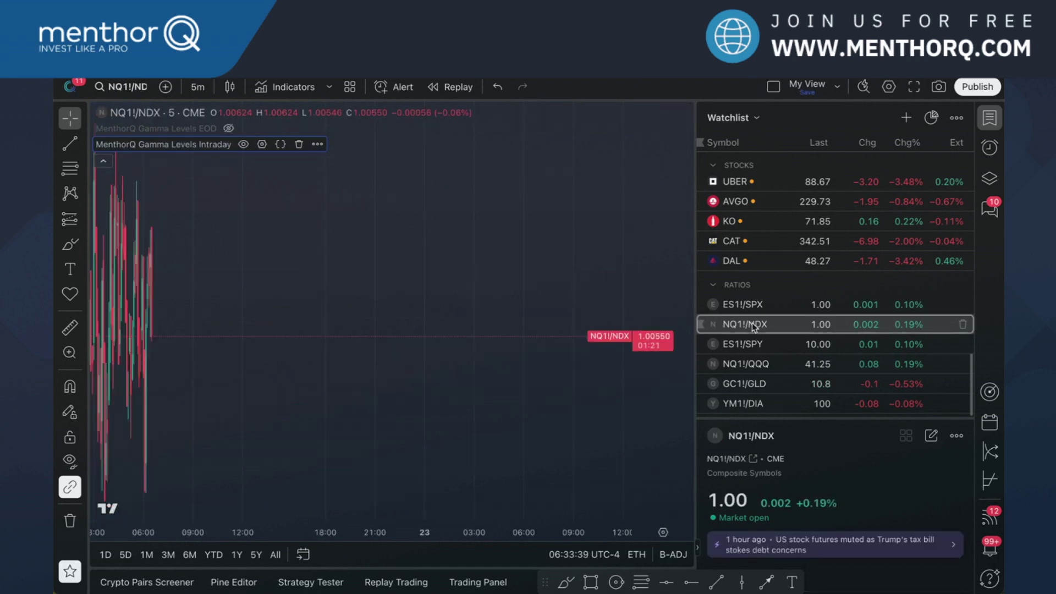
scroll(539, 281, down, 1)
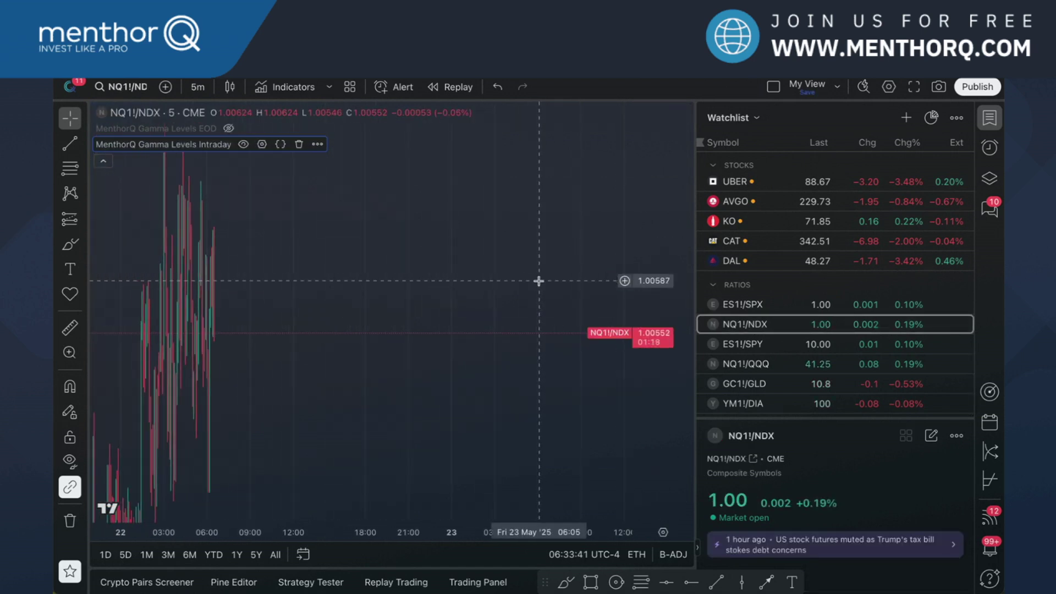
scroll(538, 281, down, 2)
drag(662, 205, 662, 399)
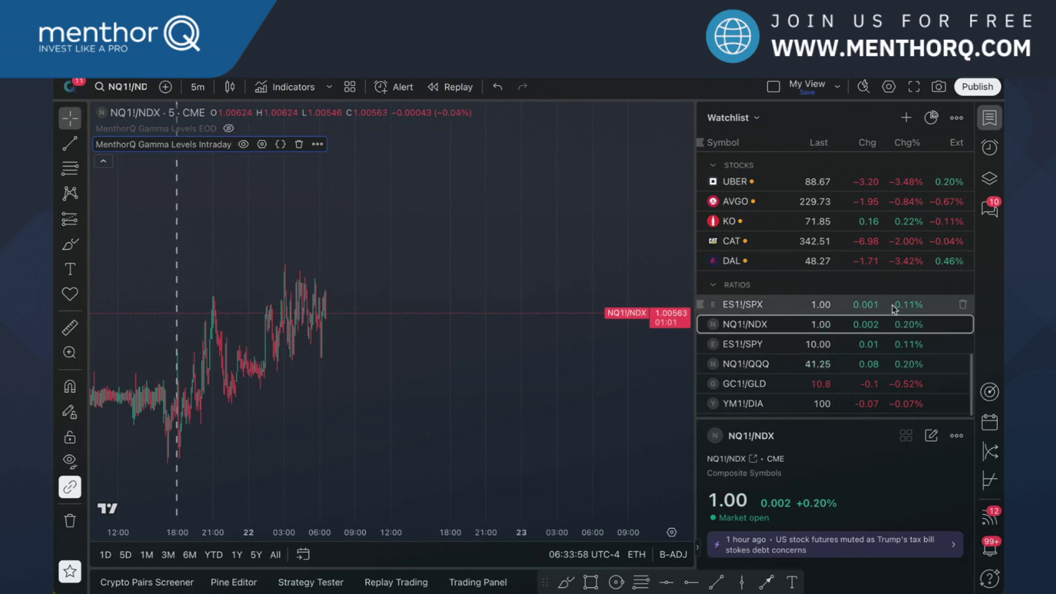
Remove ES1!/SPX, NQ1!/NDX, ES1!/SPY, NQ1!/QQQ, GC1!/GLD and YM1!/DIA from the watchlist's Ratios section
click(962, 304)
click(963, 324)
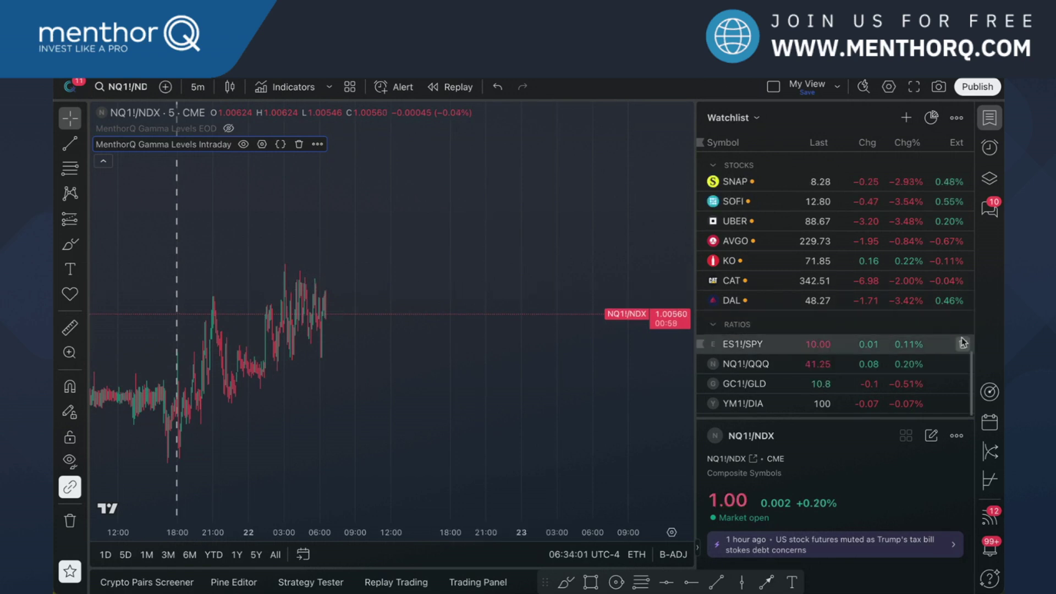
click(963, 345)
click(962, 358)
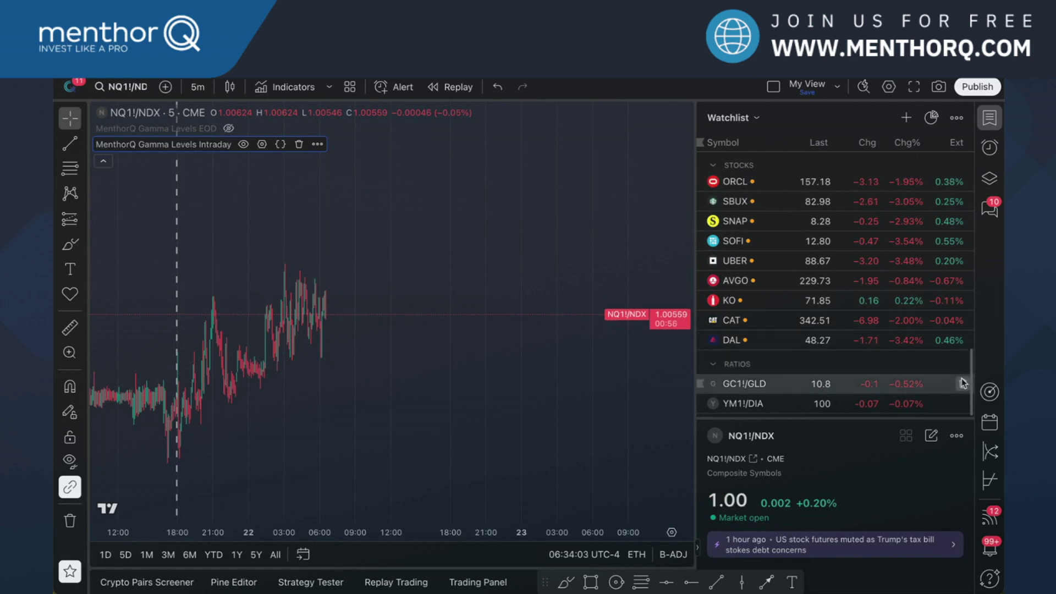
click(962, 383)
click(962, 404)
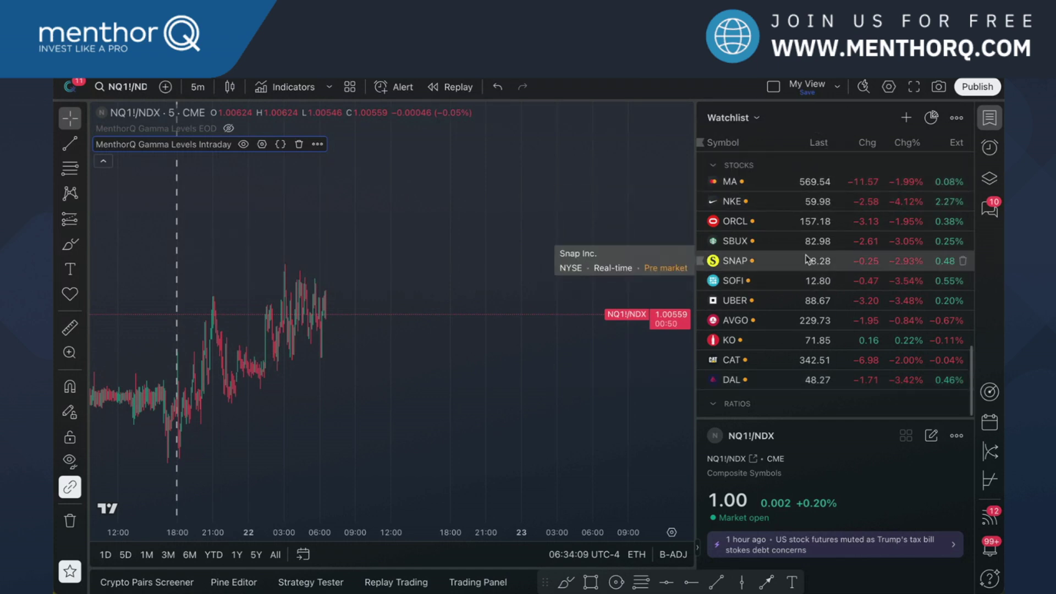
Add the ratio symbols ES1!/SPX and ES1!/SPY to the watchlist's Ratios section
click(906, 119)
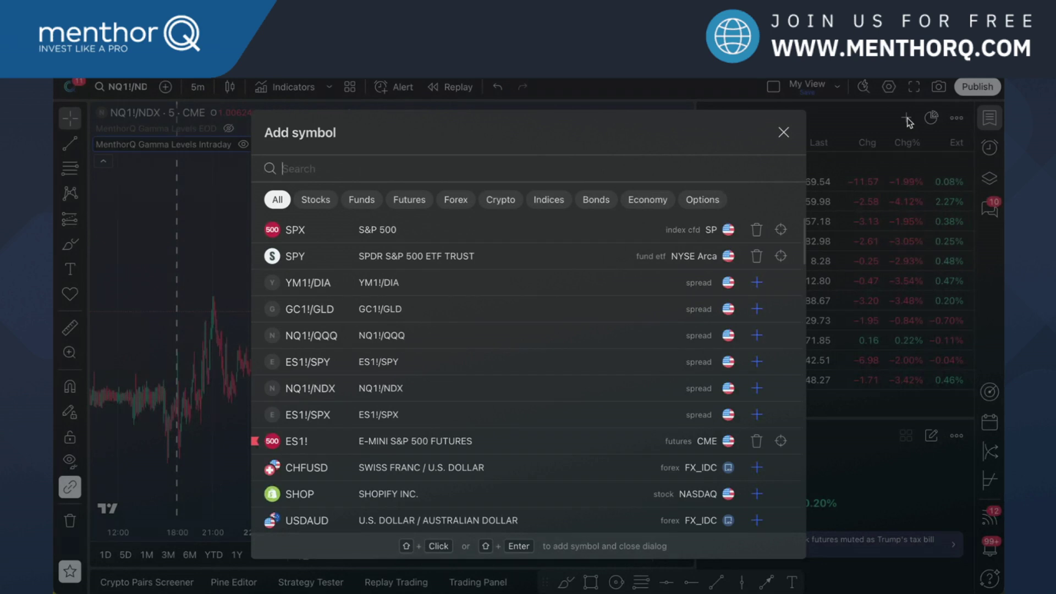
text(ES1!)
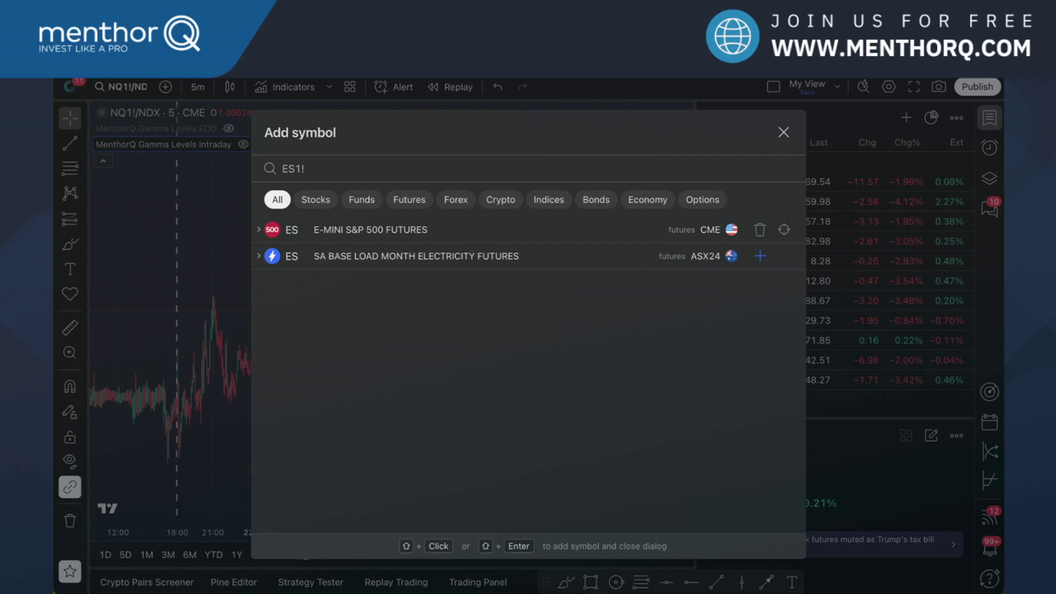
text(/SPX)
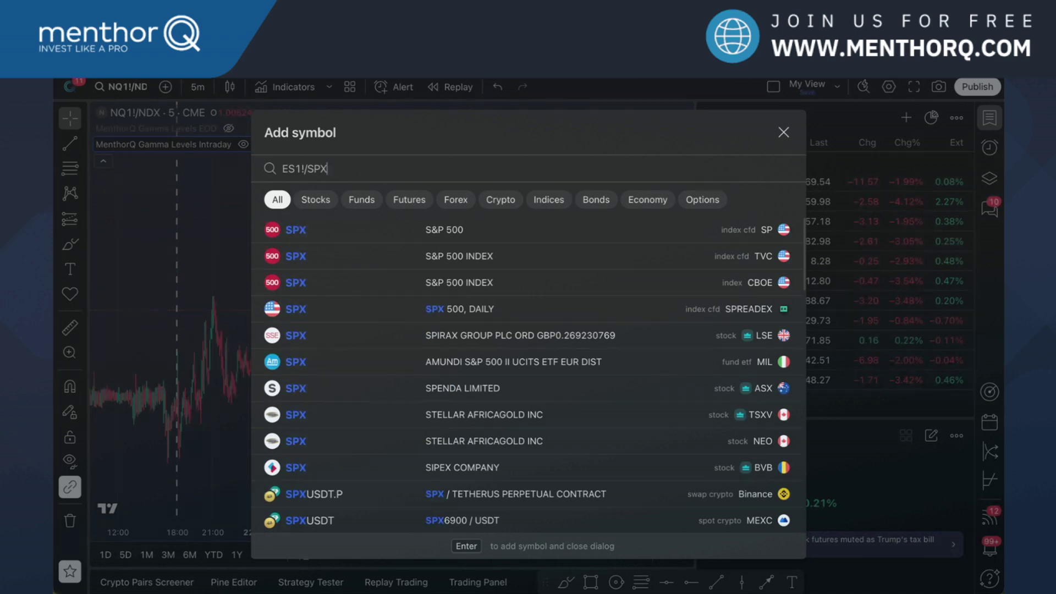
key(Return)
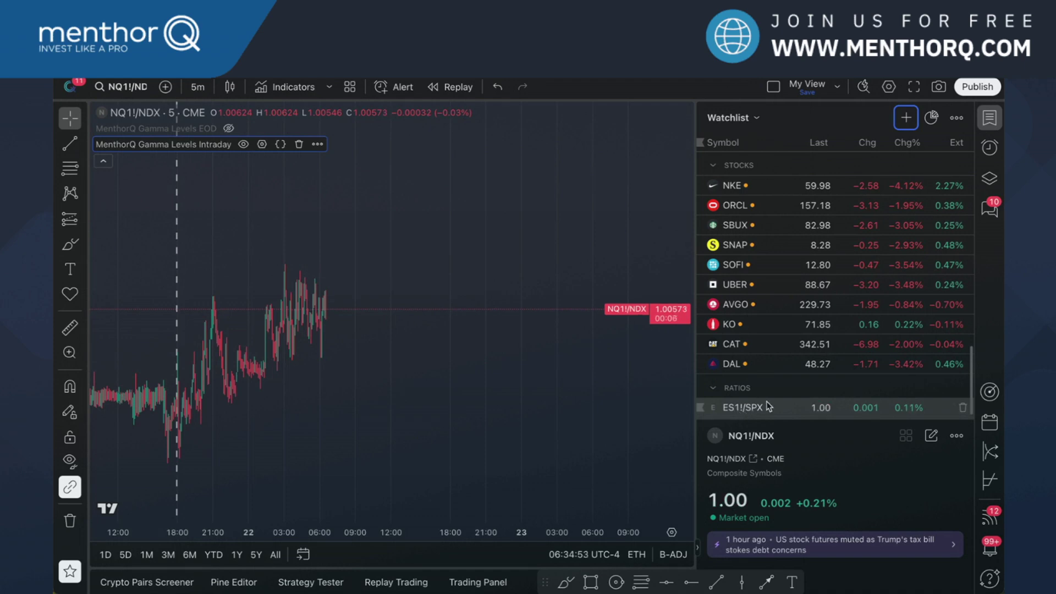
click(905, 117)
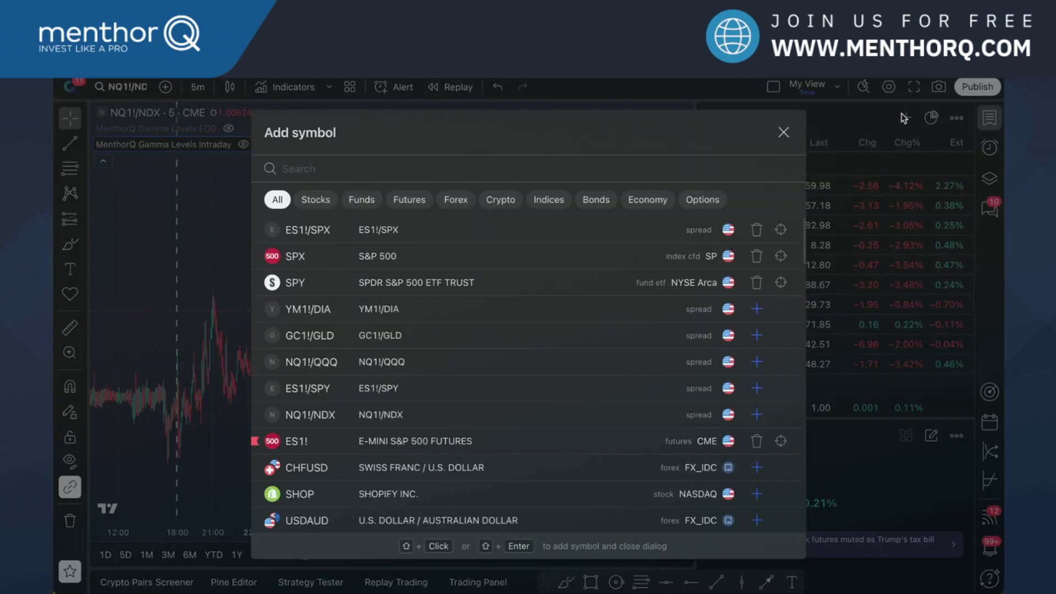
text(ES)
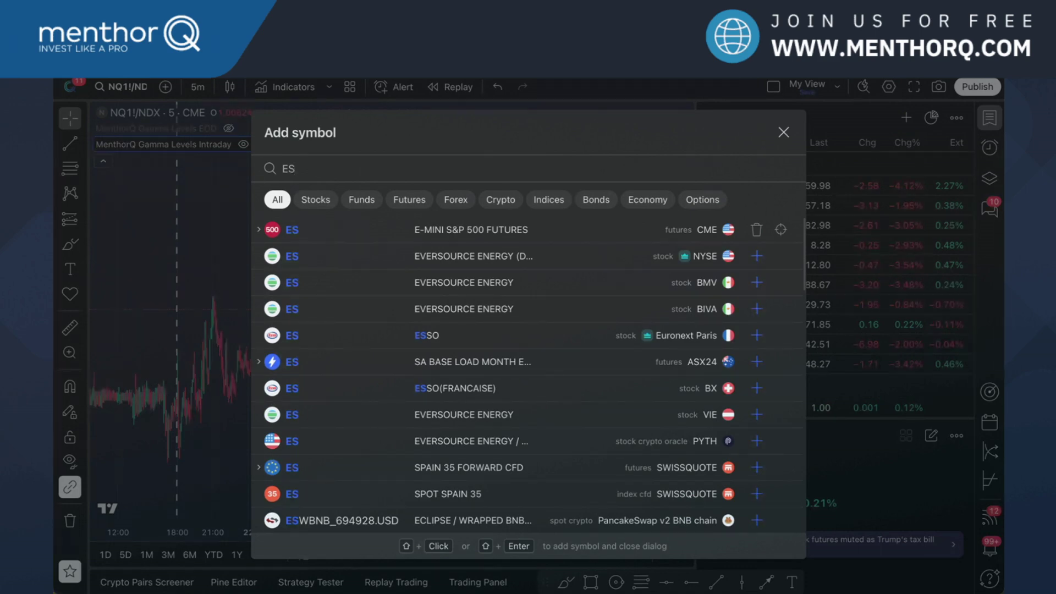
text(1!/SPY)
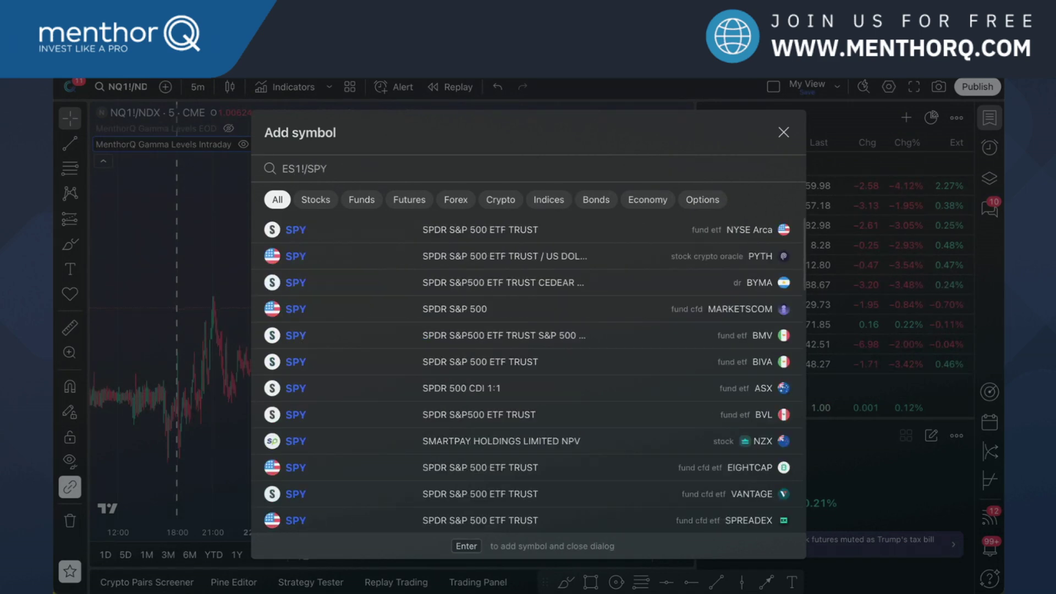
key(Return)
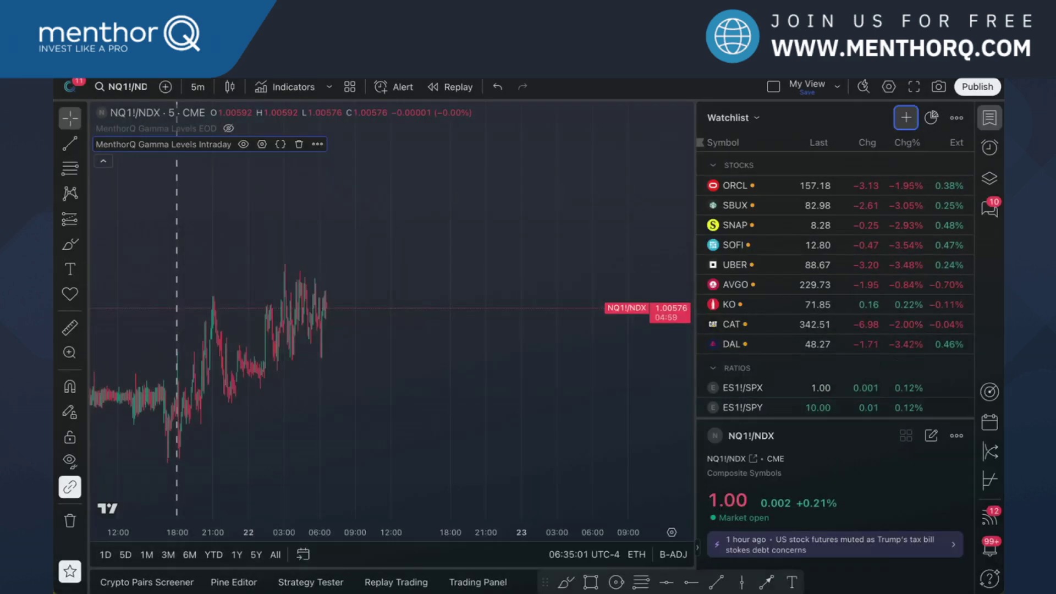
Add the Nasdaq ratio symbols NQ1!/QQQ and NQ1!/NDX to the watchlist's Ratios section
click(906, 122)
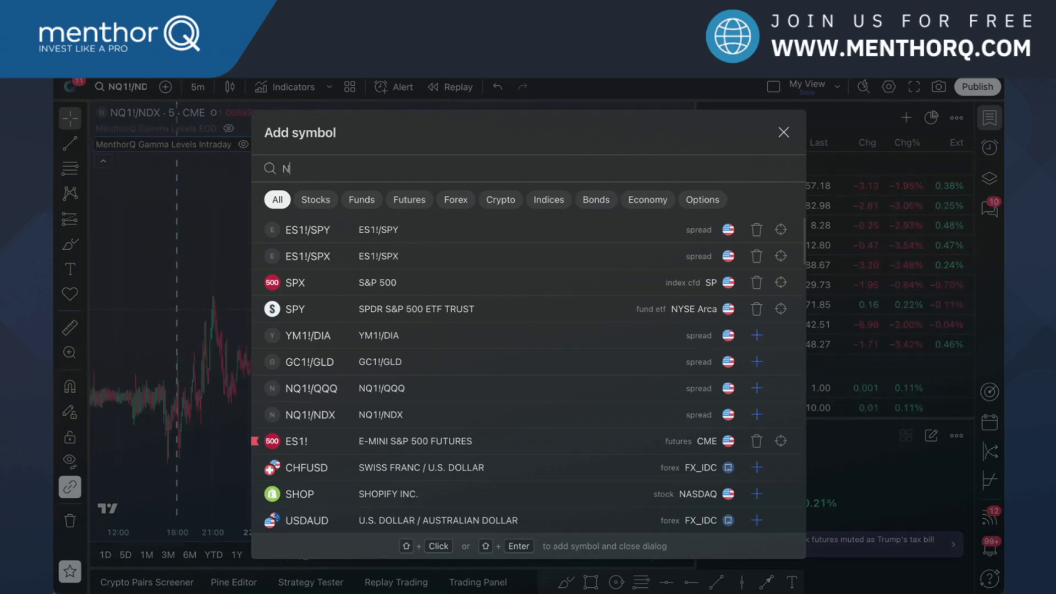
text(NQ1!/)
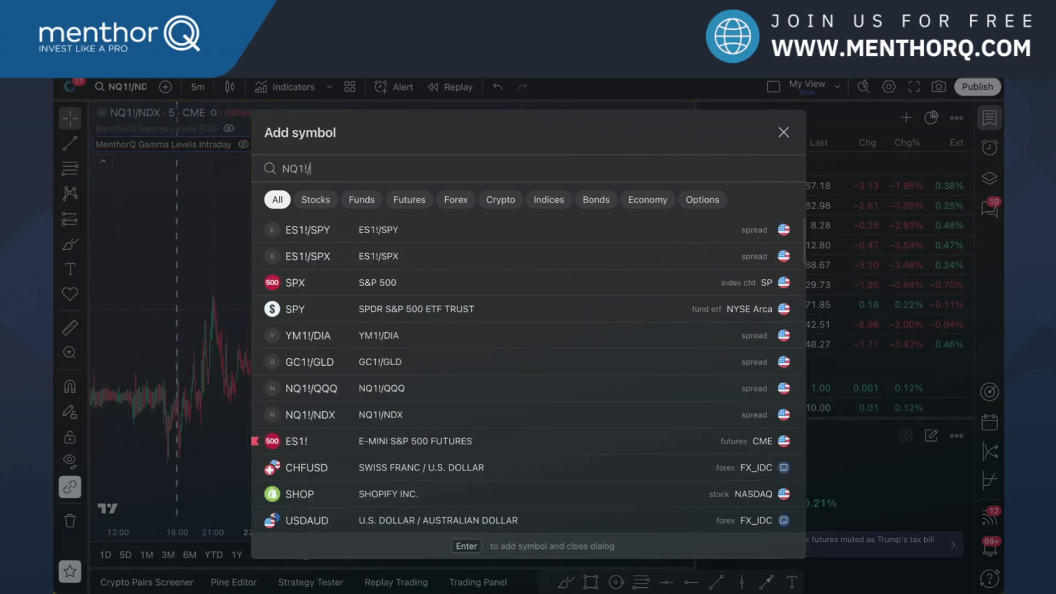
text(QQQ)
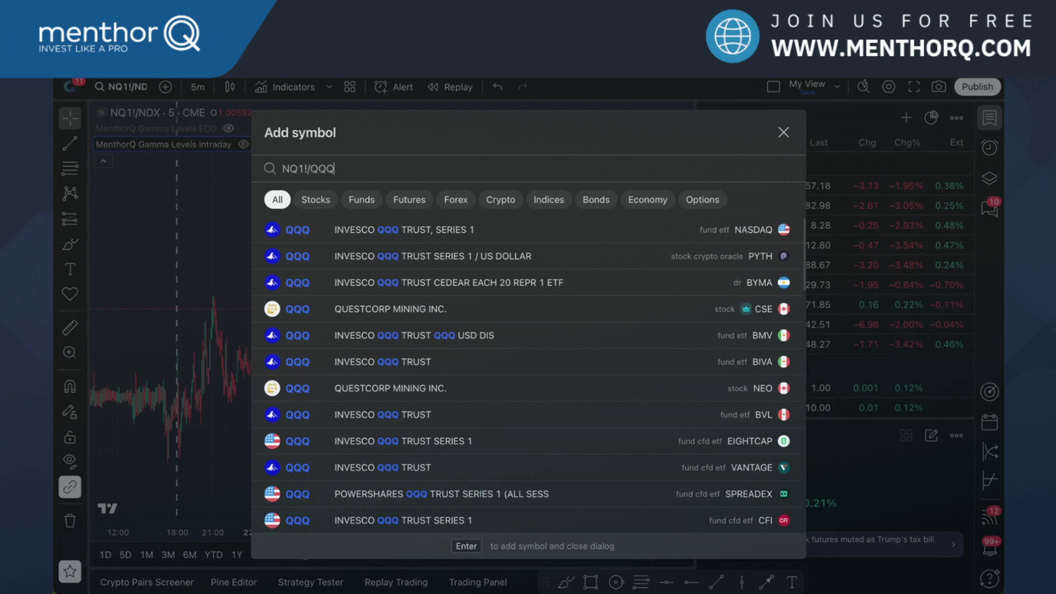
key(Return)
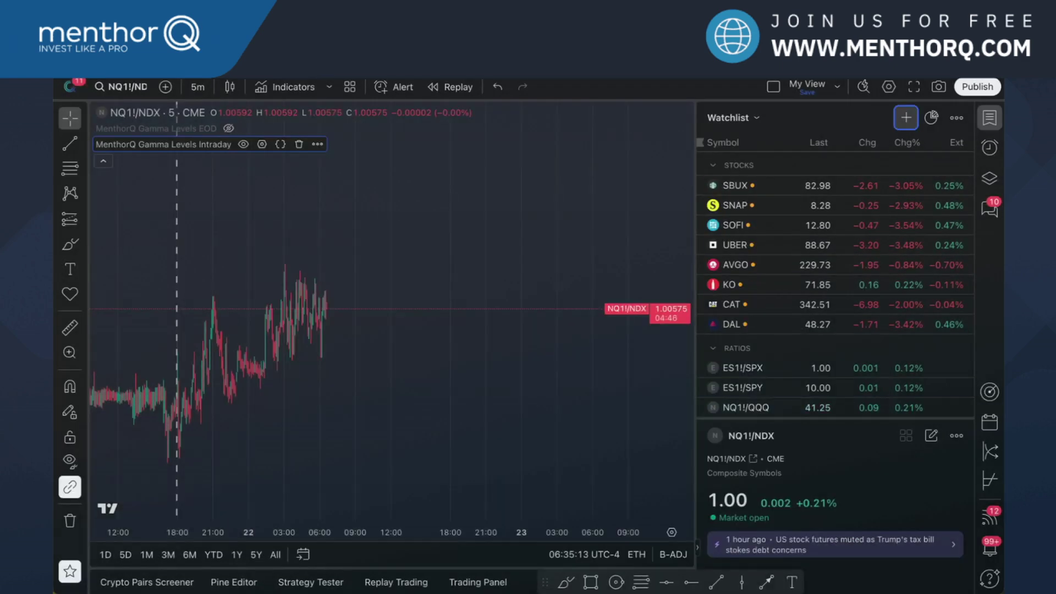
click(906, 117)
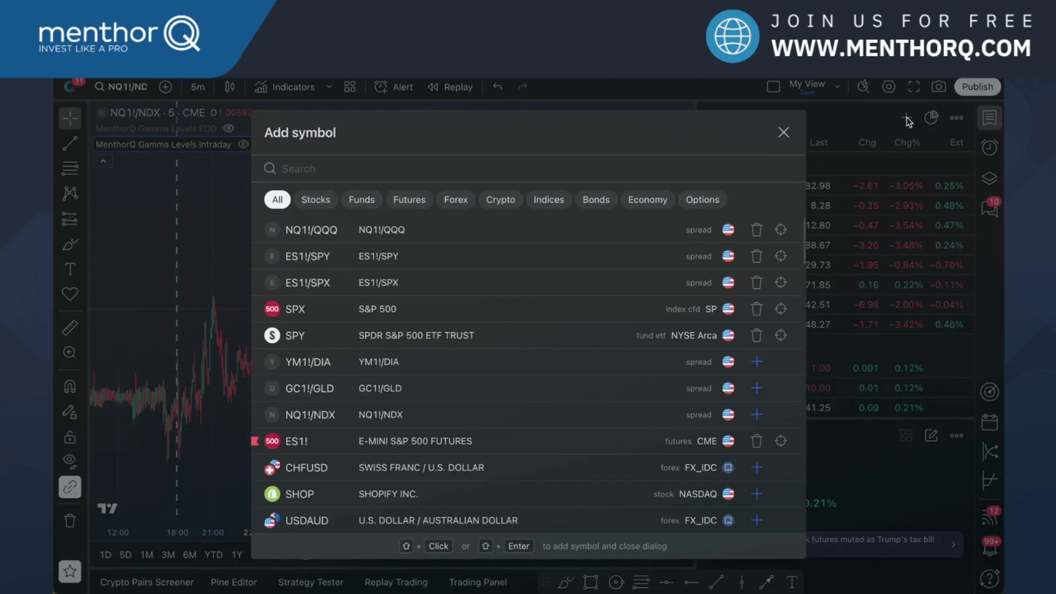
text(NQ1!/NDX)
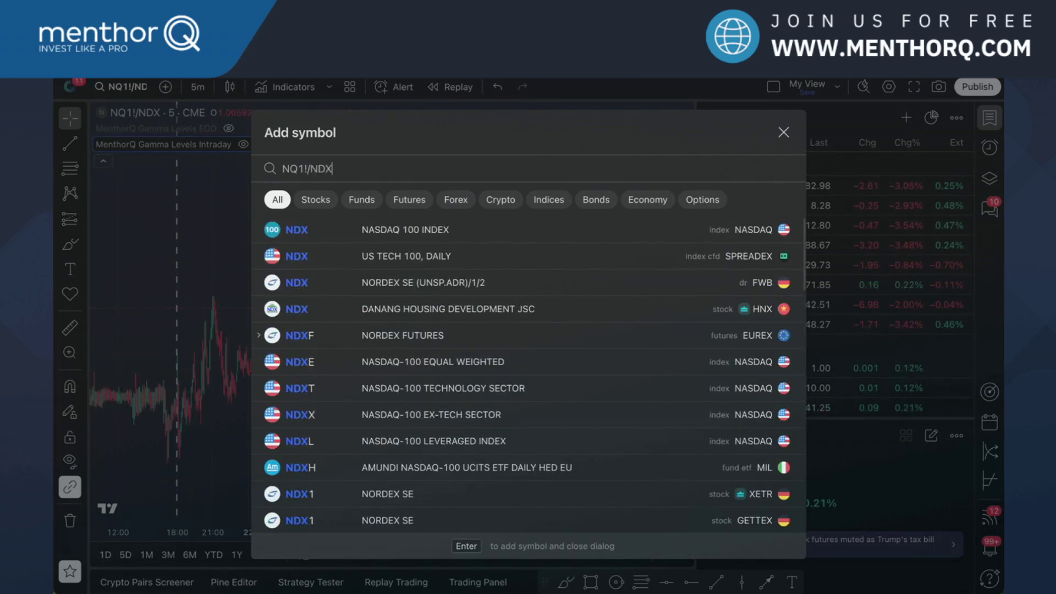
key(Return)
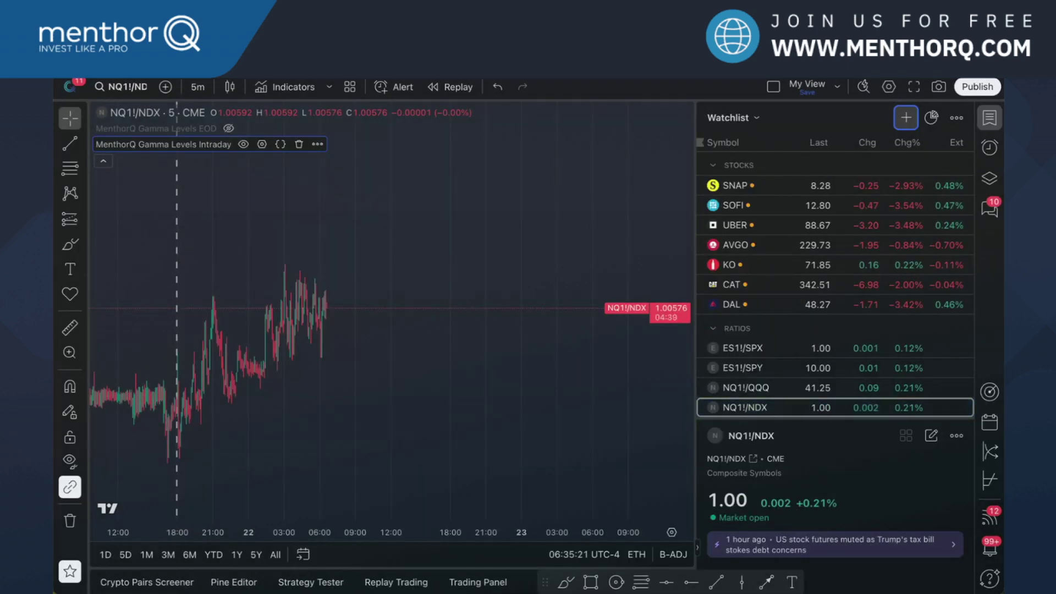
Add the Dow and gold ratio symbols YM1!/DIA and GC1!/GLD to the watchlist's Ratios section
click(902, 119)
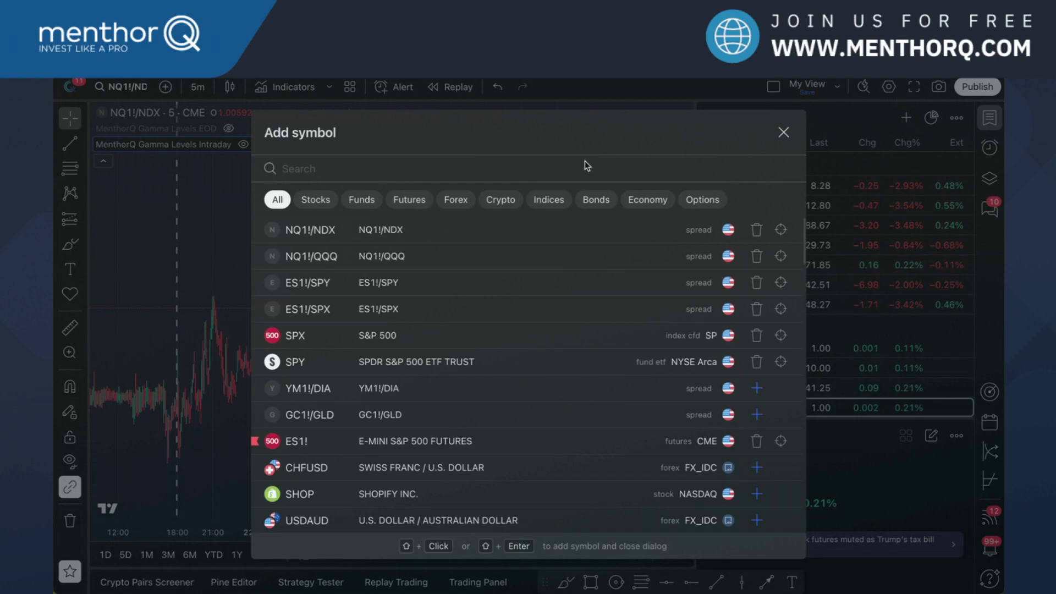
text(YM1)
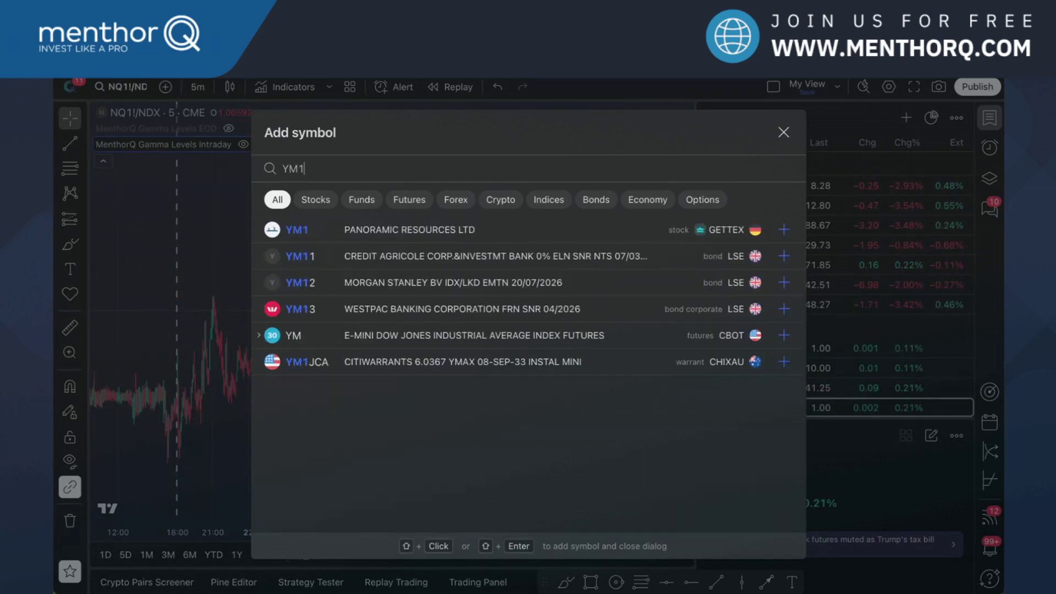
text(!/DIA)
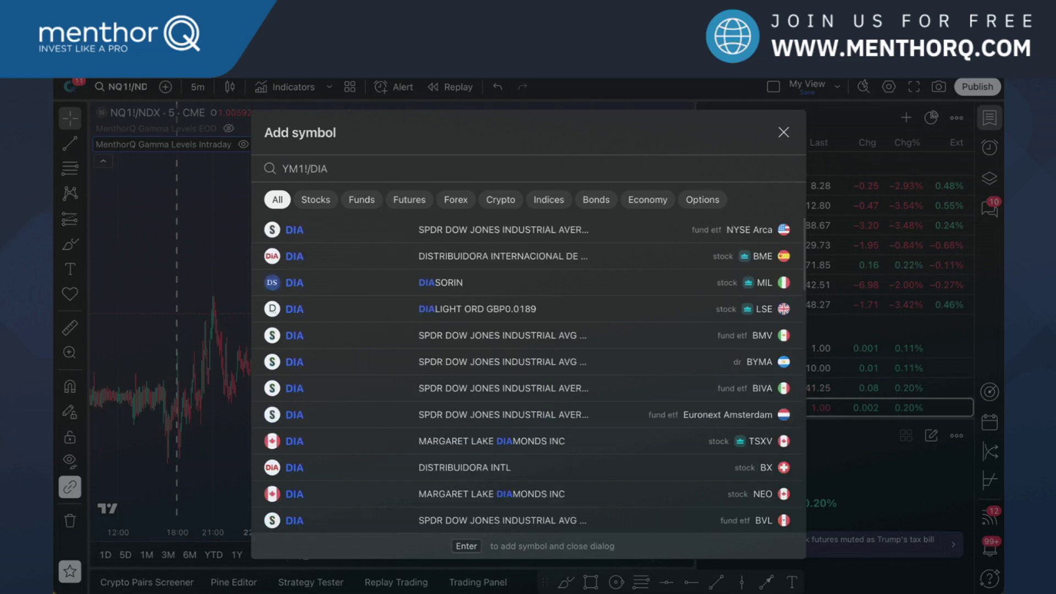
key(Return)
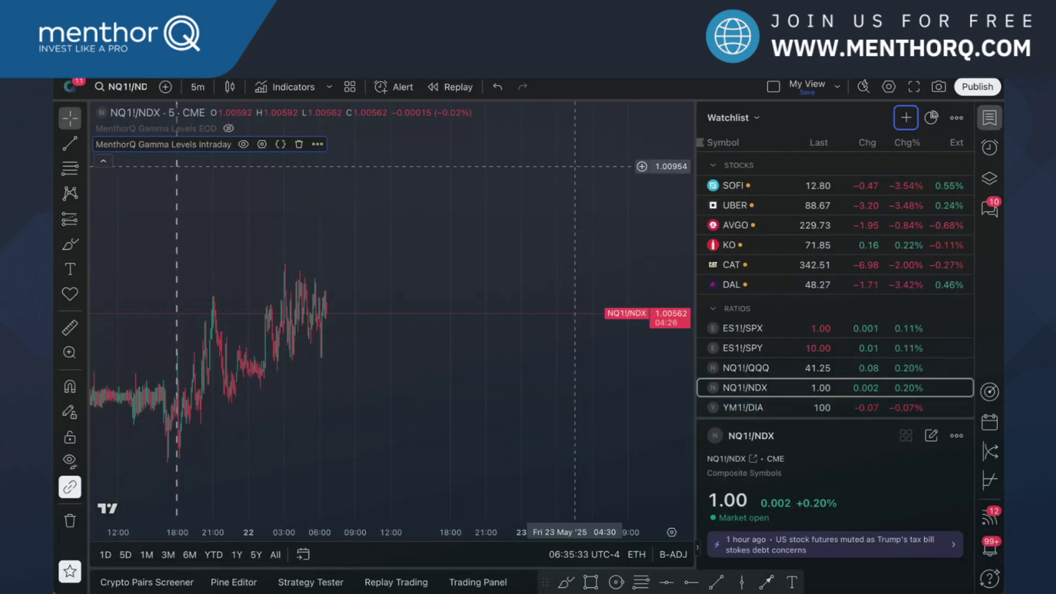
click(904, 118)
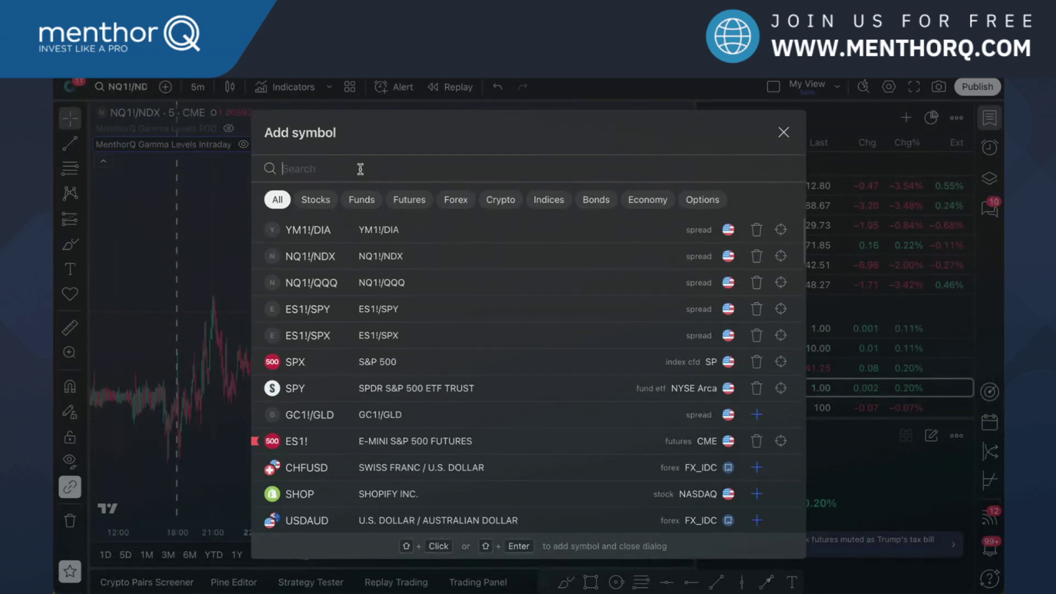
text(GC1!)
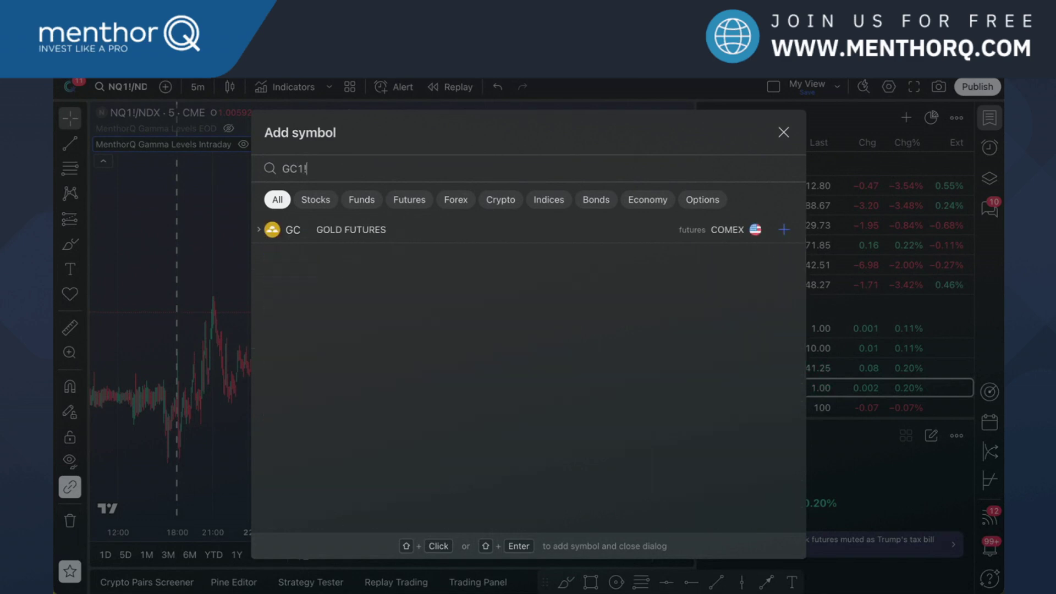
text(/GLD)
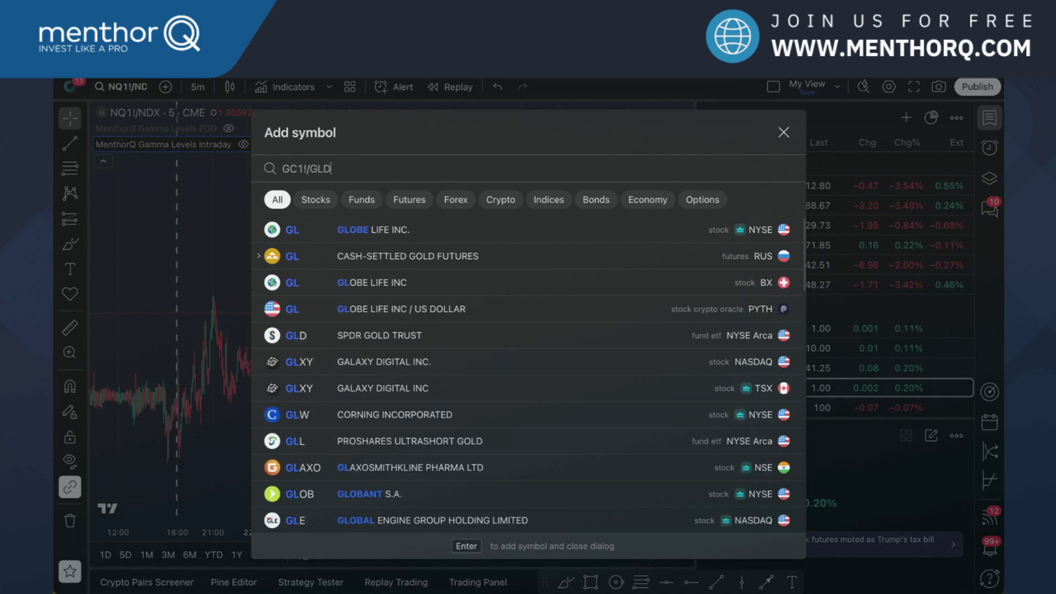
key(Return)
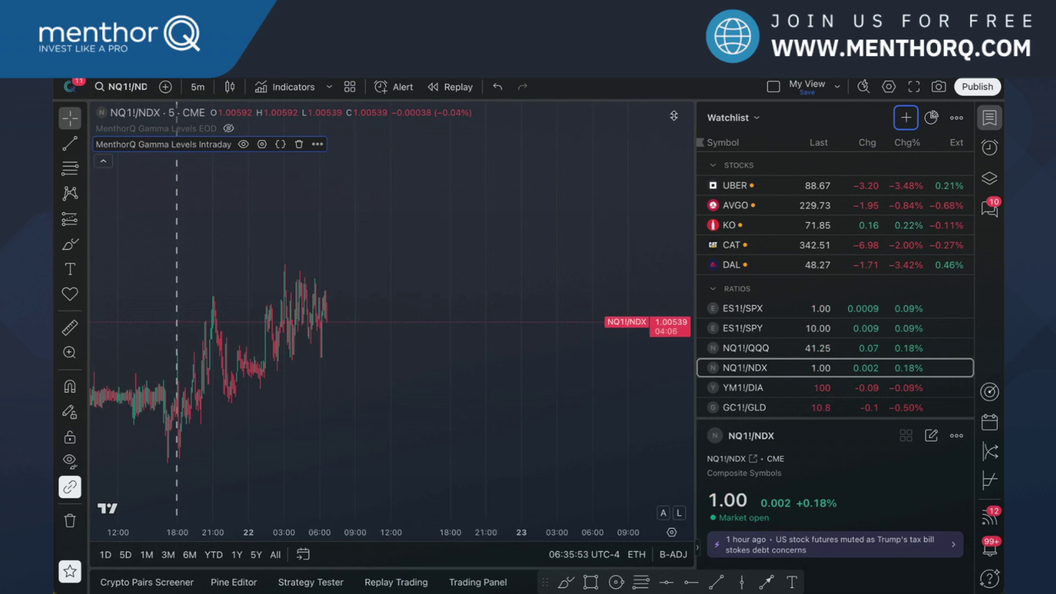
Add the ratio symbol NQ1!/NVDA to the watchlist's Ratios section
click(906, 117)
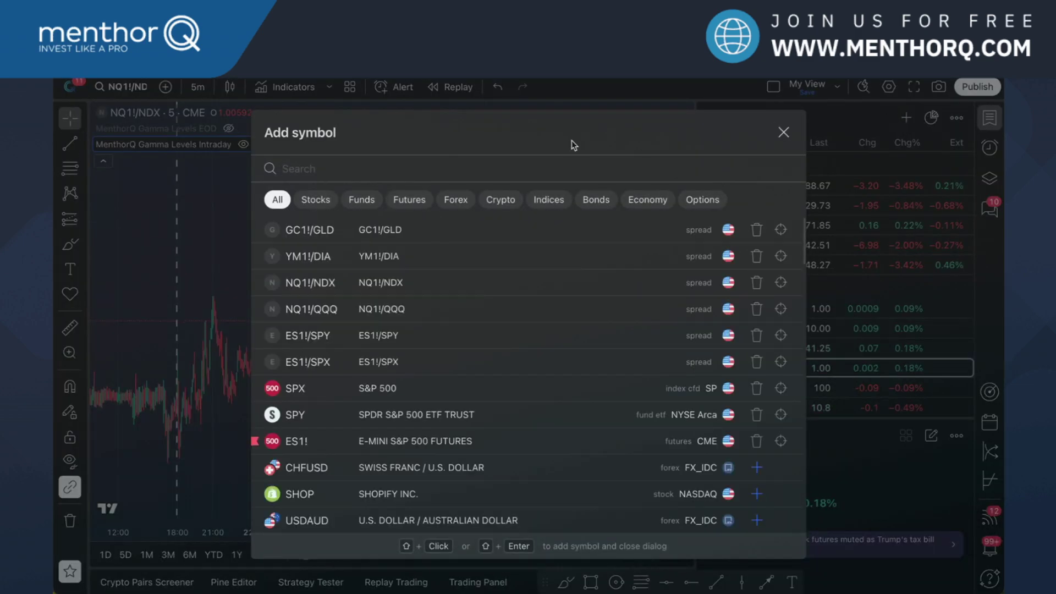
text(NQ1!/NVDA)
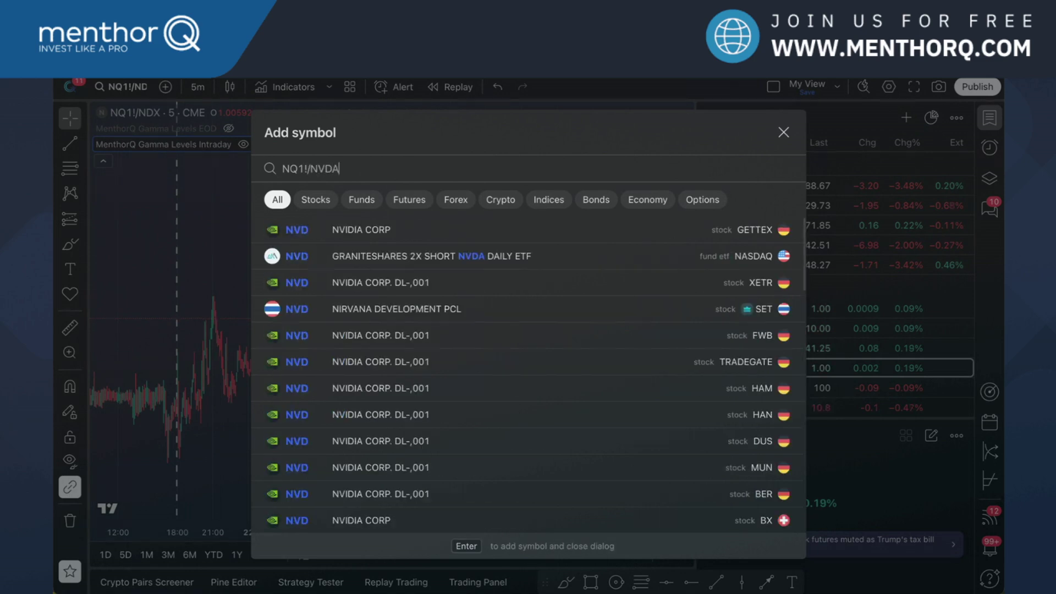
key(Return)
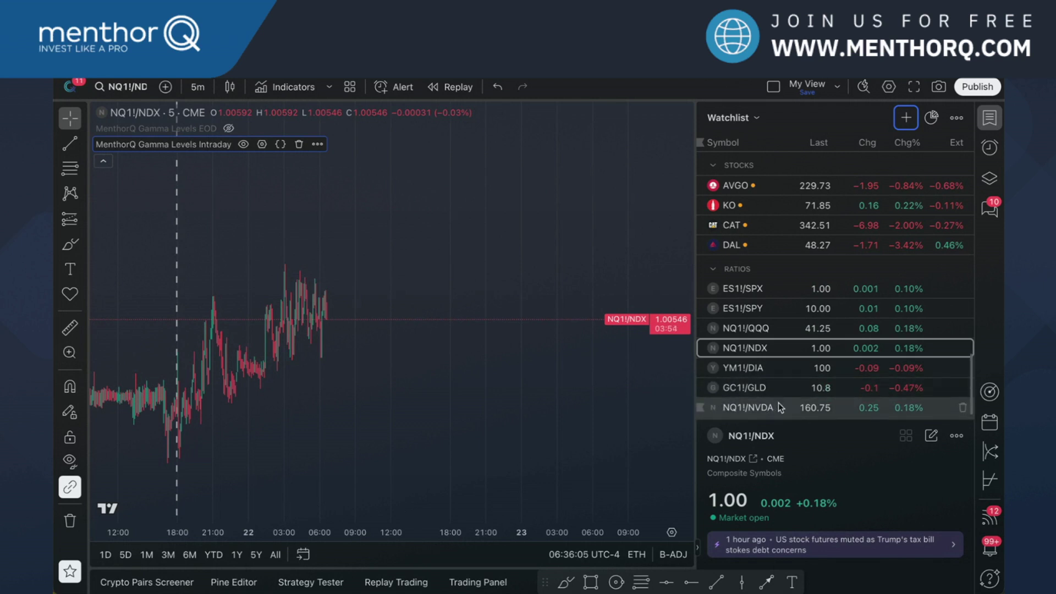
mouse_move(777, 402)
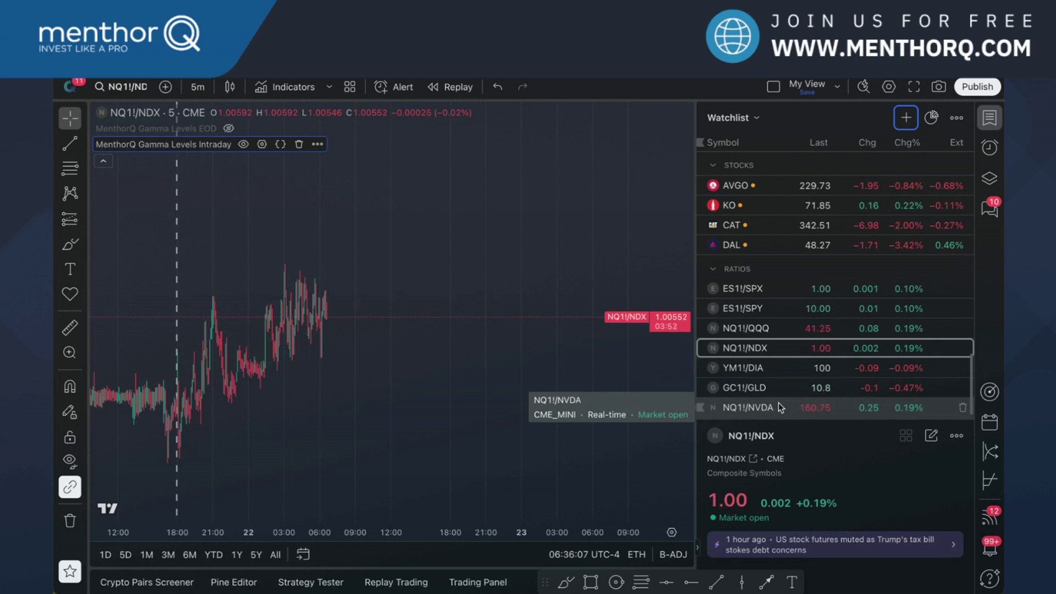
mouse_move(777, 374)
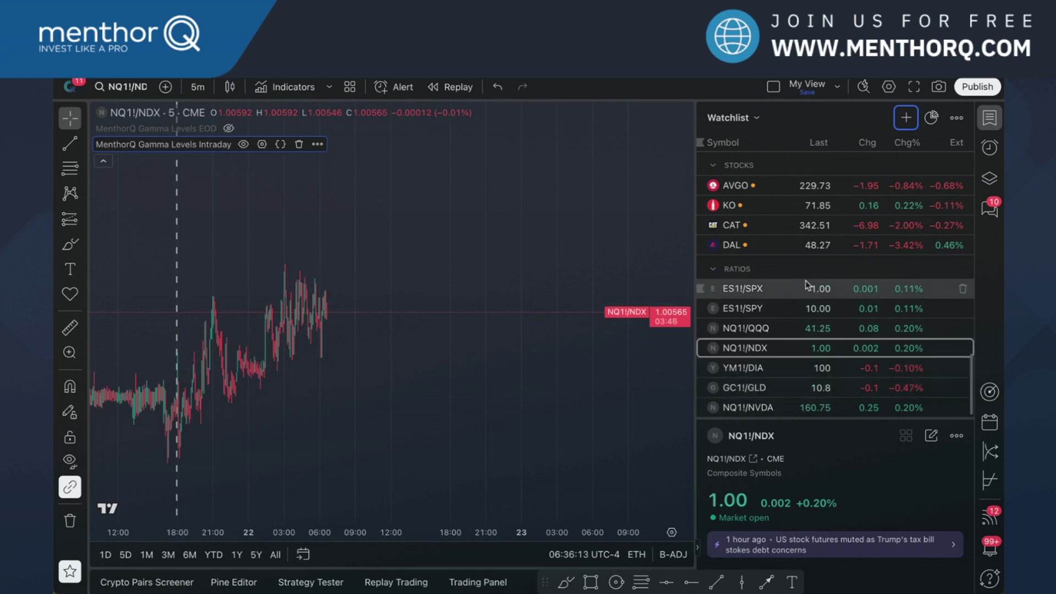
mouse_move(804, 284)
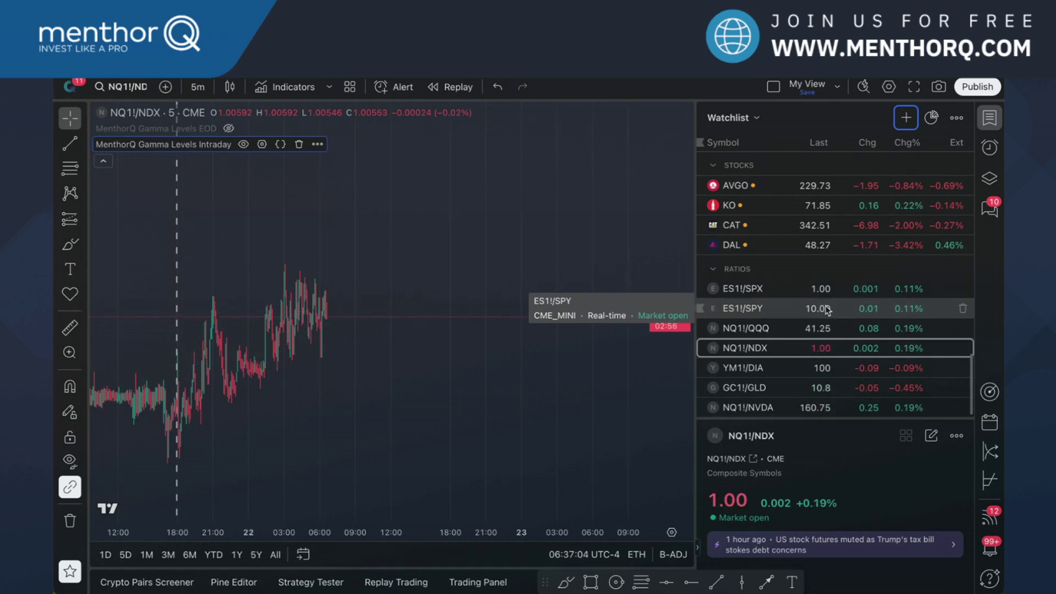
Chart the ES1!/SPX ratio and check the chart's price precision setting, leaving it at 5 decimals
click(738, 290)
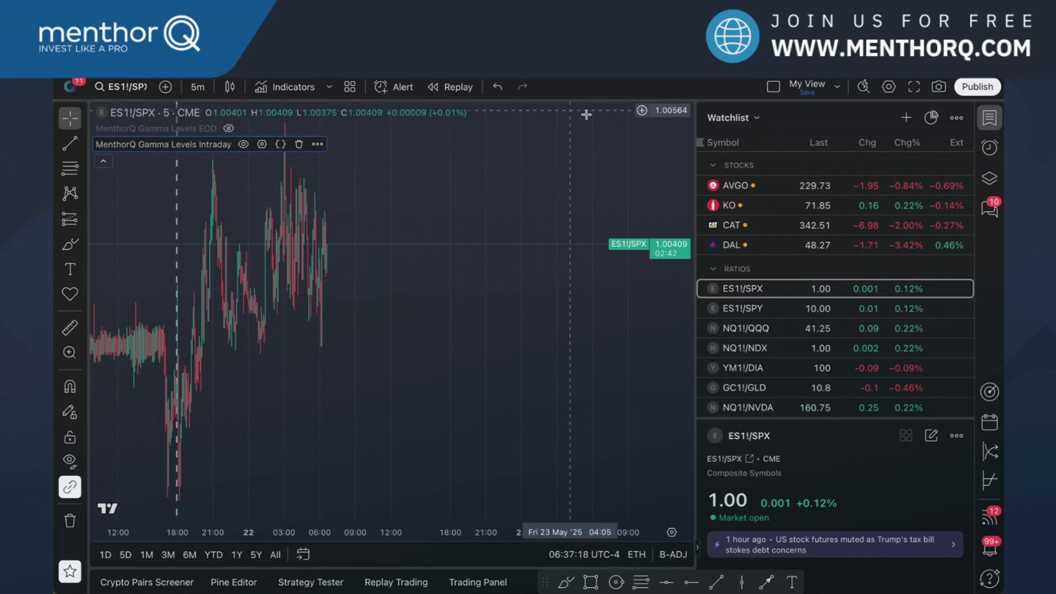
click(889, 88)
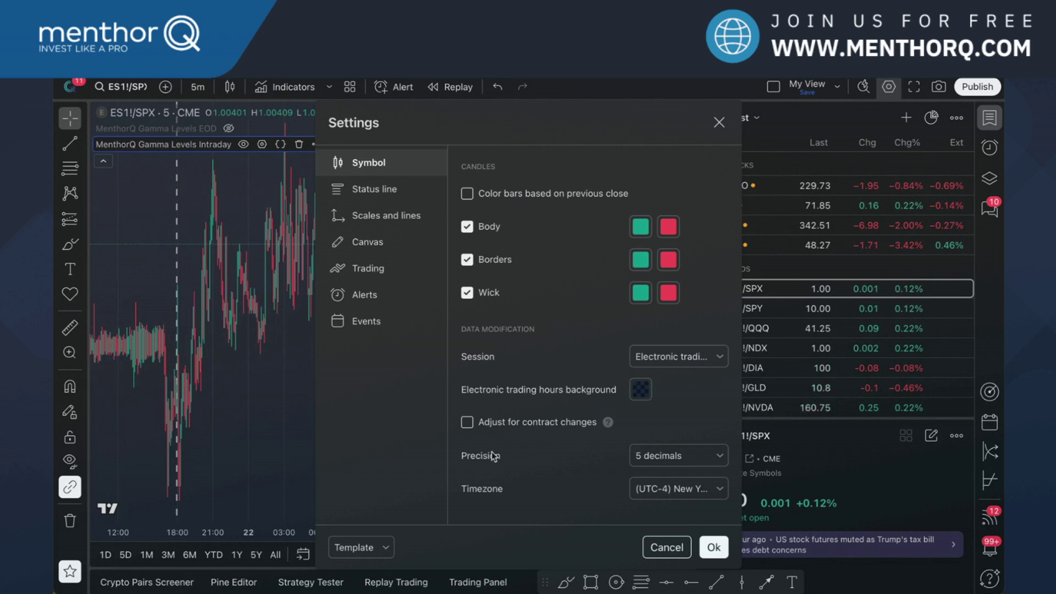
click(649, 455)
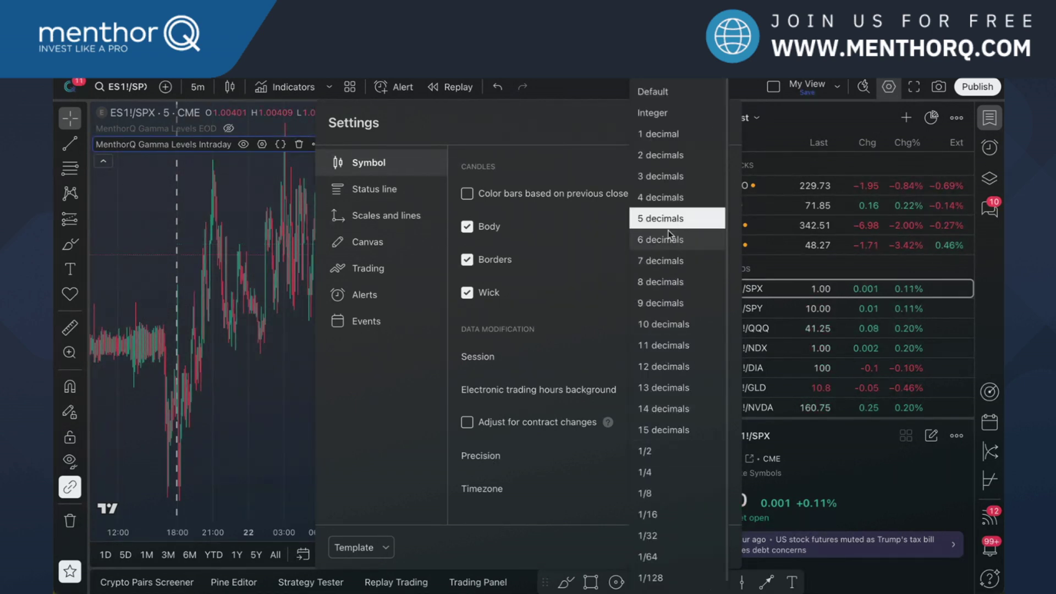
click(570, 129)
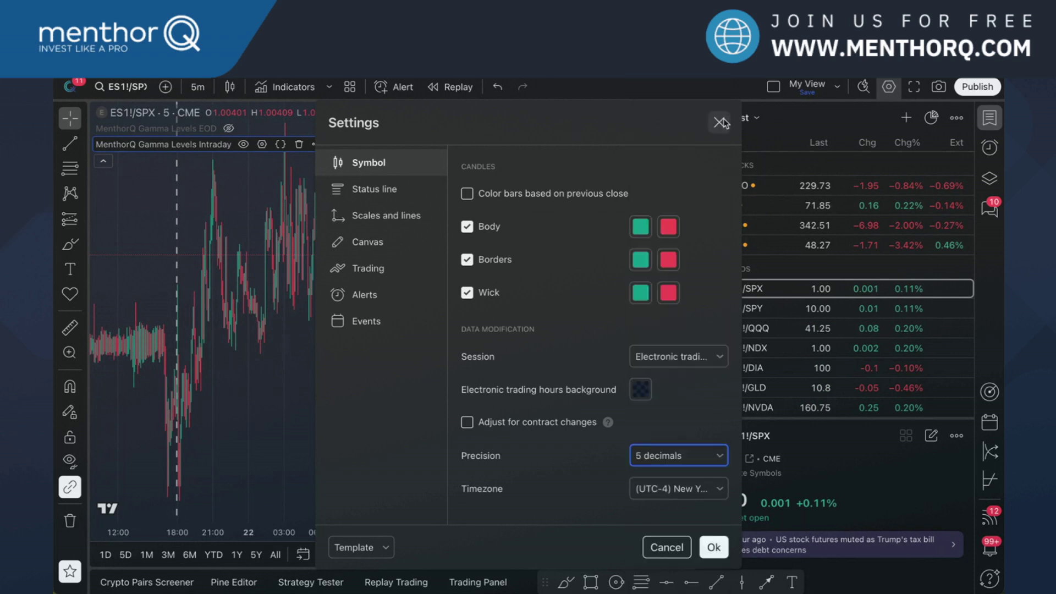
click(721, 123)
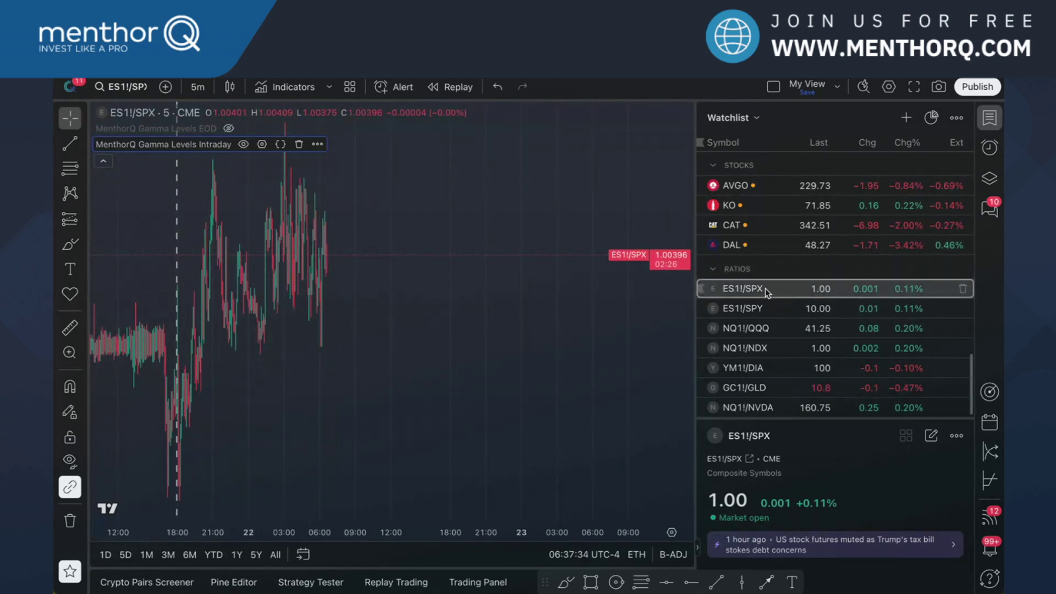
Chart the NQ1!/QQQ ratio and examine its value during the flat regular session on 21 May
click(747, 328)
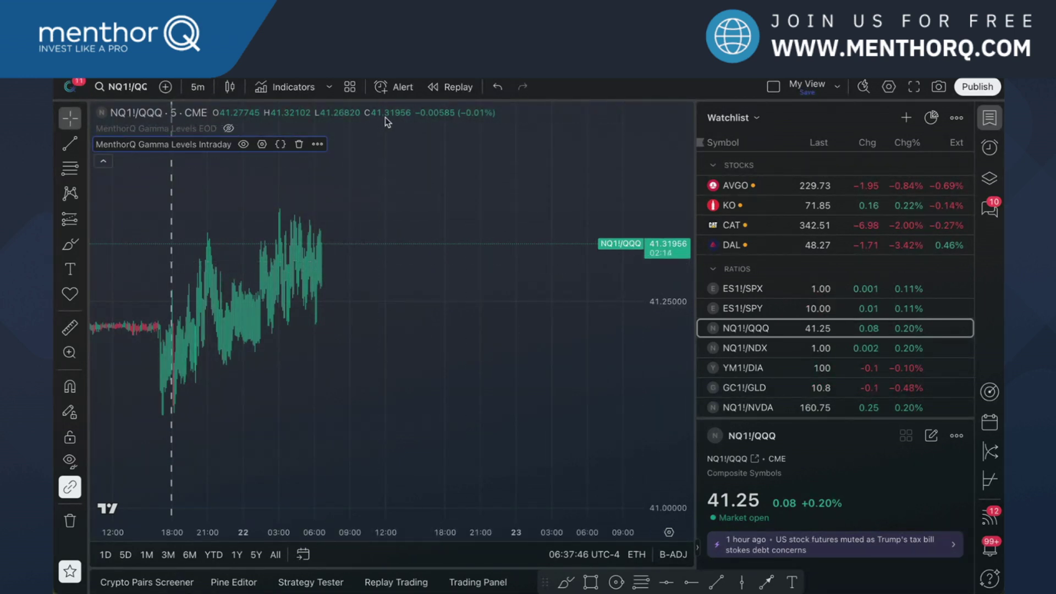
scroll(380, 326, left, 5)
scroll(383, 329, left, 2)
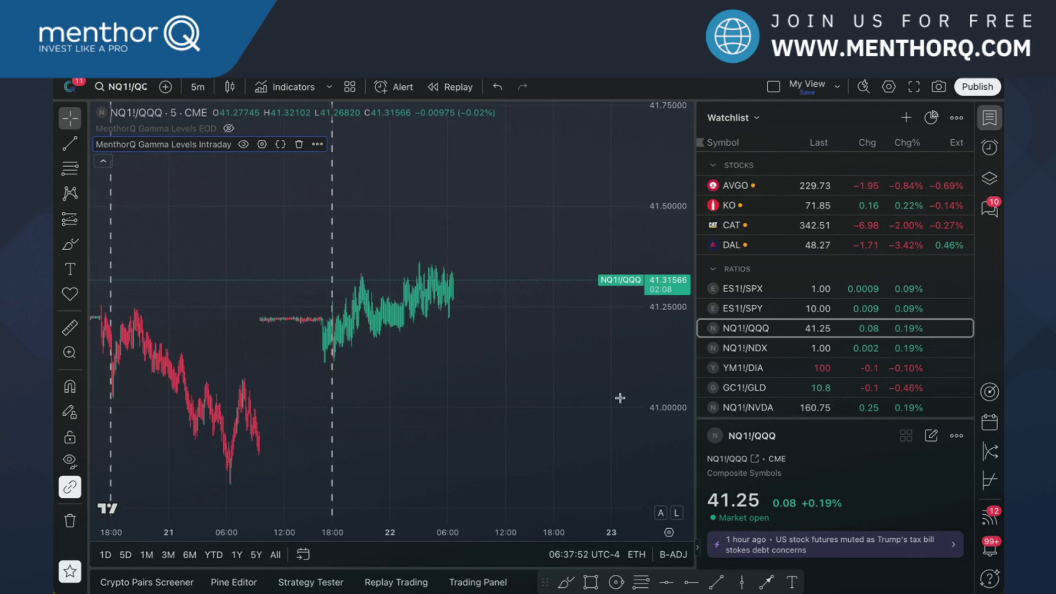
scroll(518, 404, left, 5)
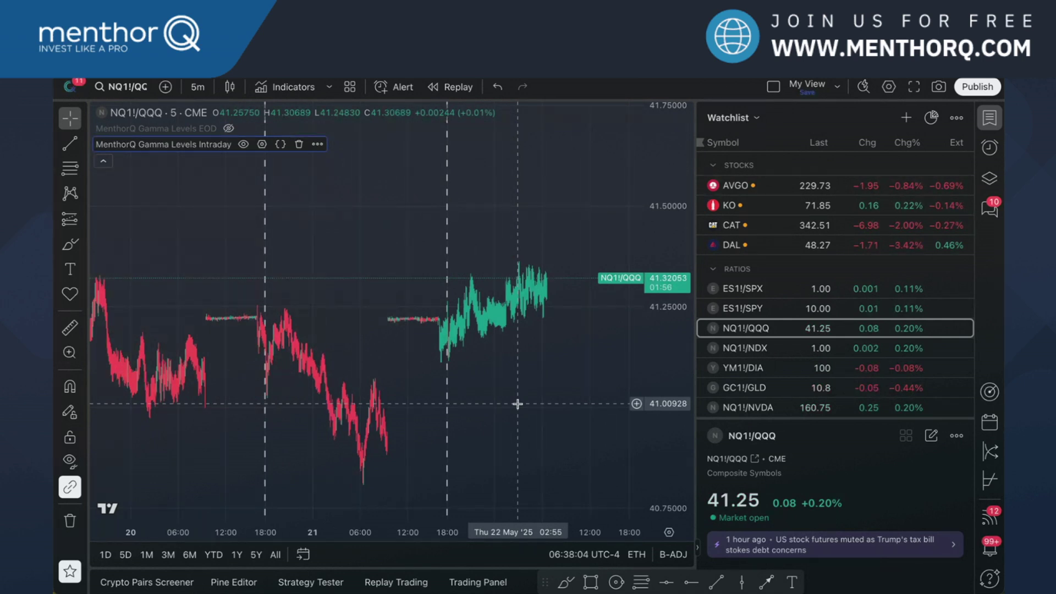
scroll(487, 313, up, 5)
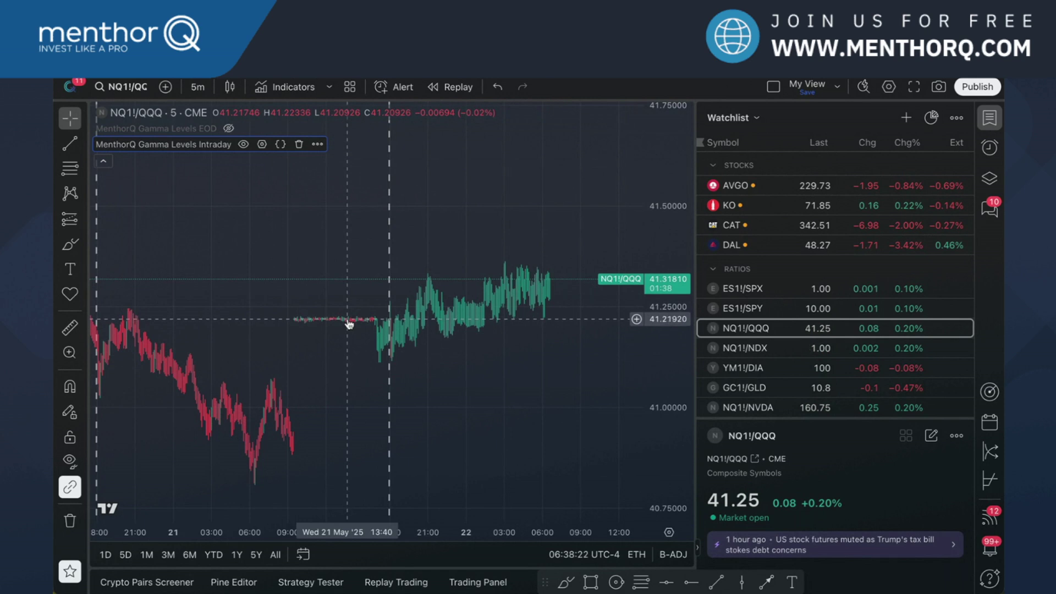
scroll(348, 324, up, 5)
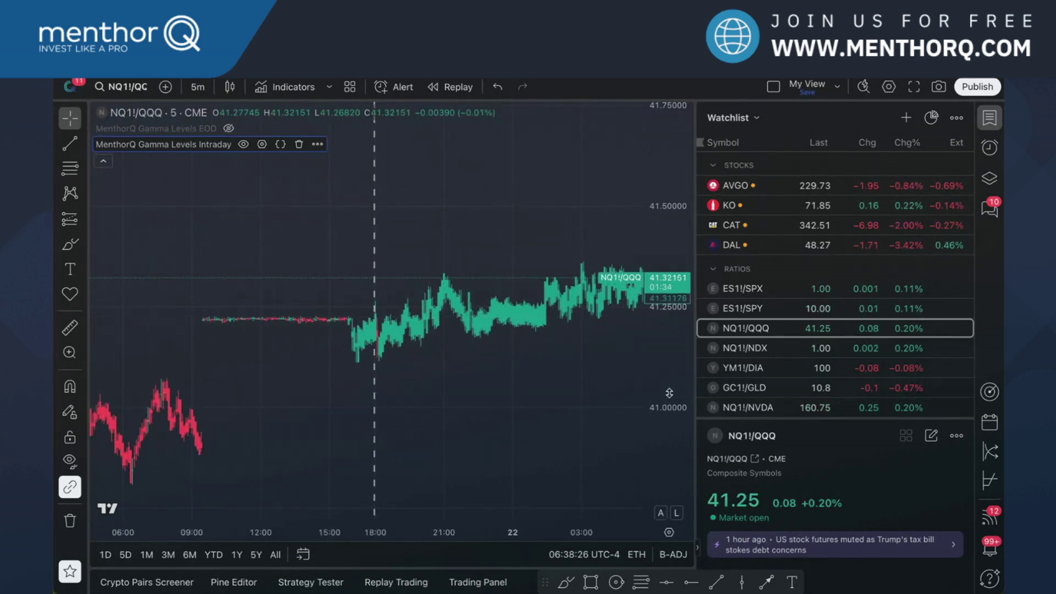
scroll(669, 392, up, 4)
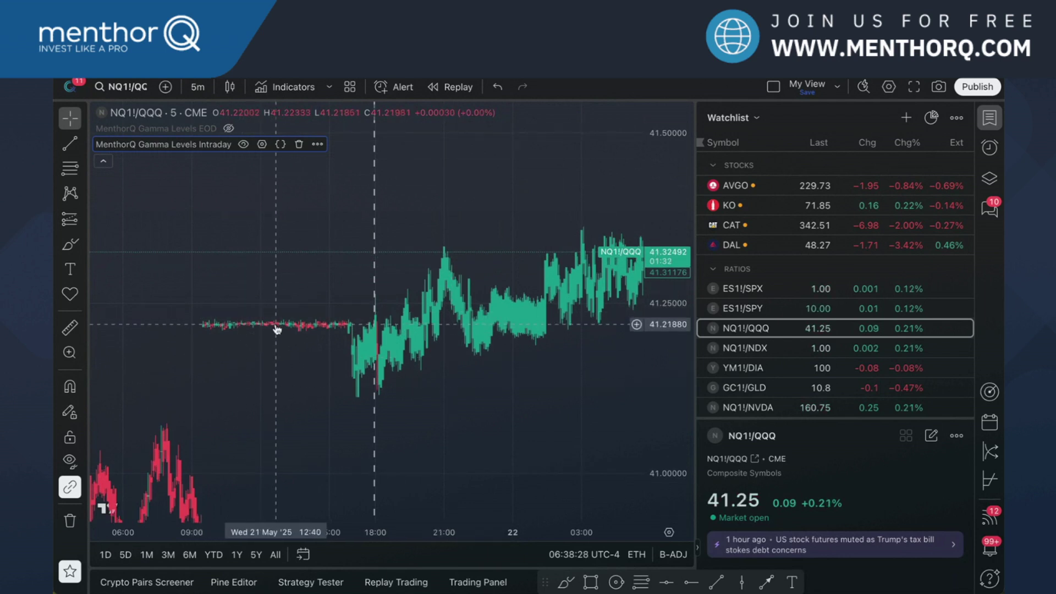
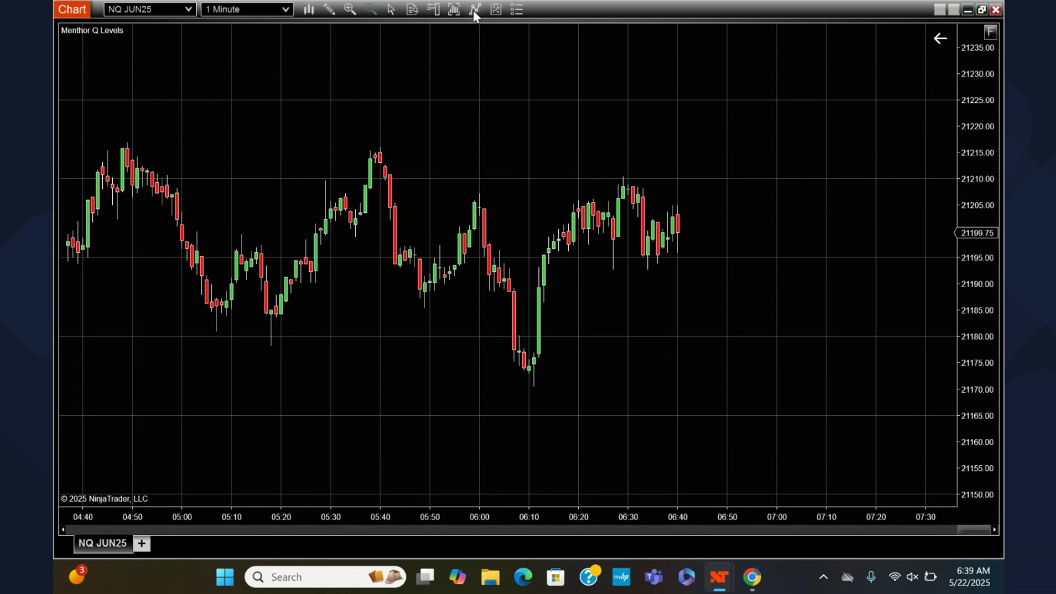
Switch to NinjaTrader and apply the Gamma Levels model to the Menthor Q Levels indicator on the NQ JUN25 chart
click(474, 9)
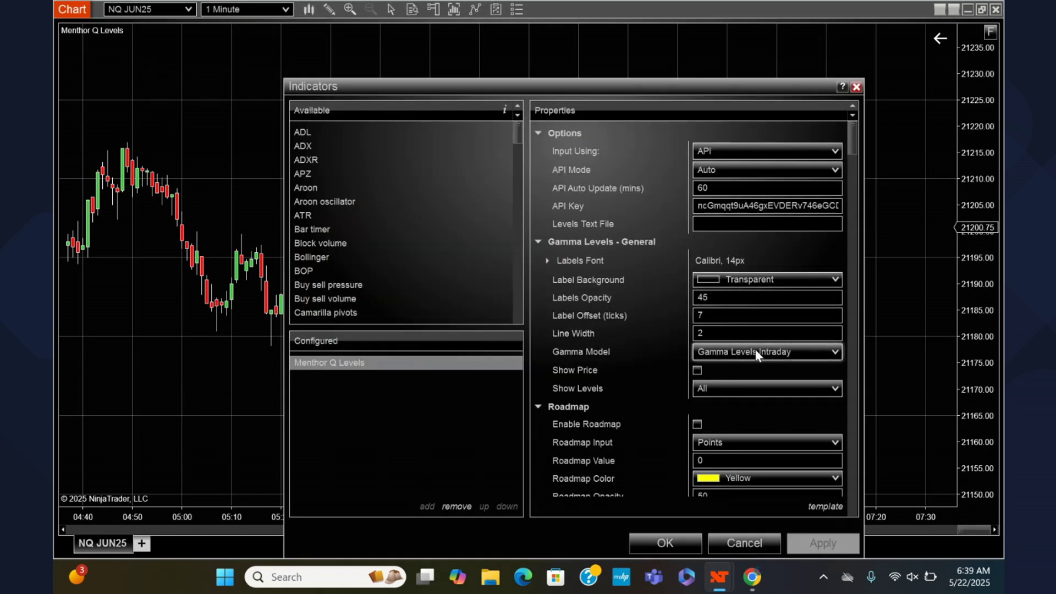
drag(586, 88, 442, 68)
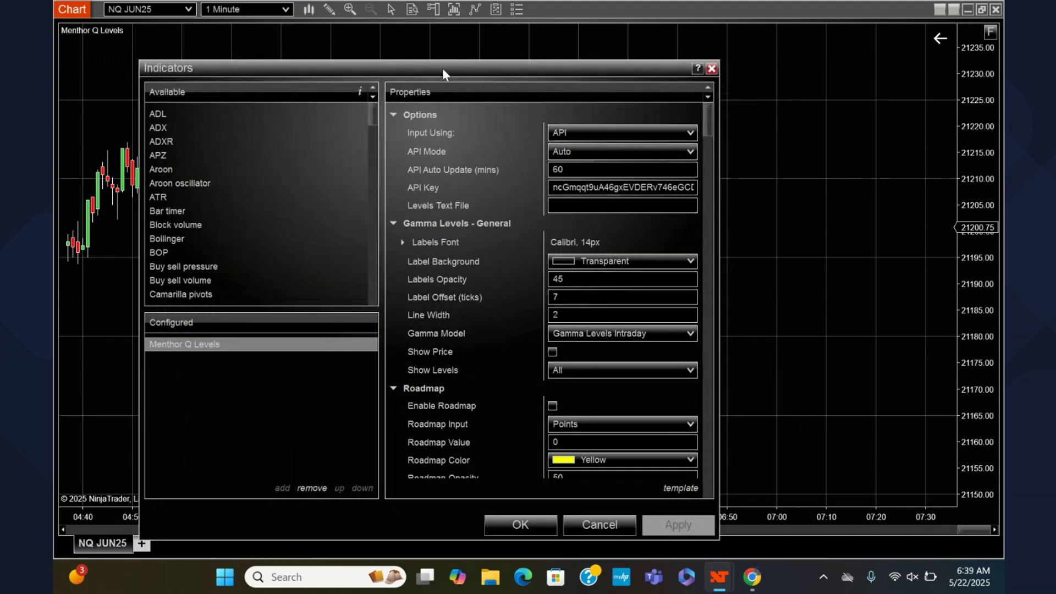
click(586, 336)
click(583, 350)
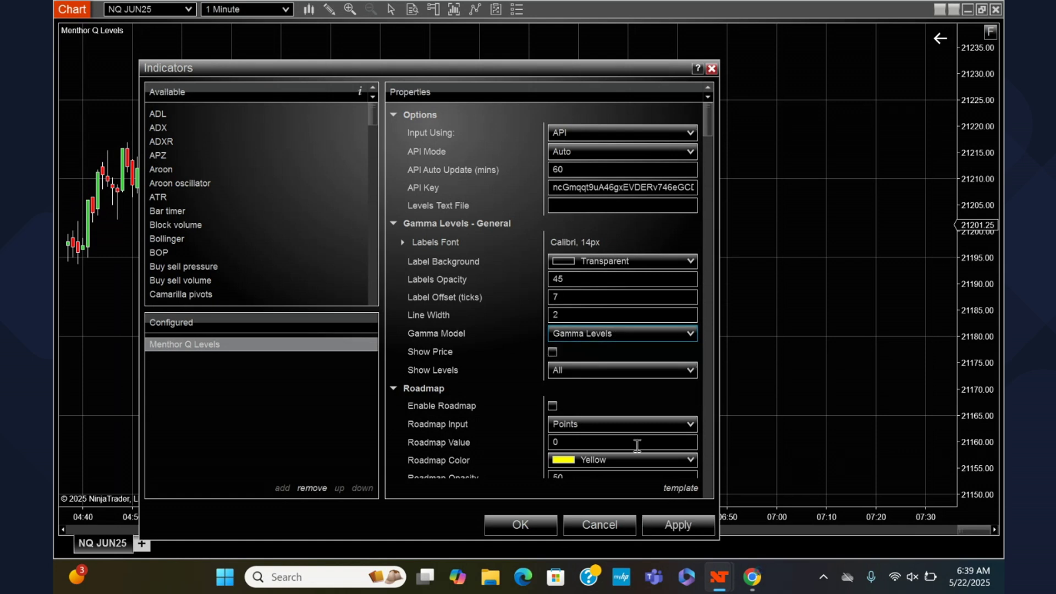
click(662, 525)
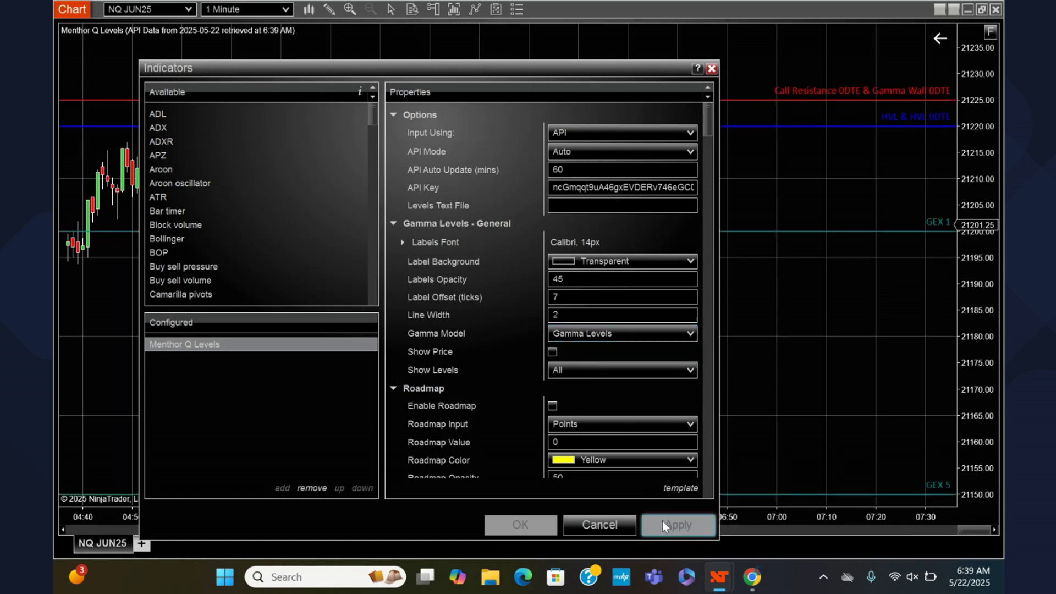
Set the indicator's gamma model to Gamma Levels Intraday and apply it
click(617, 338)
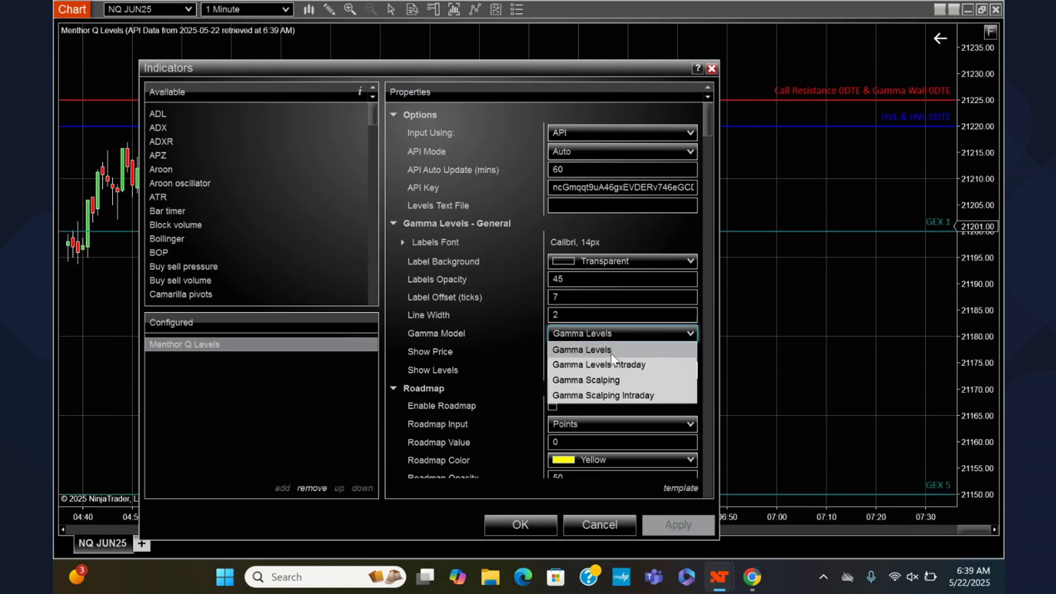
click(608, 364)
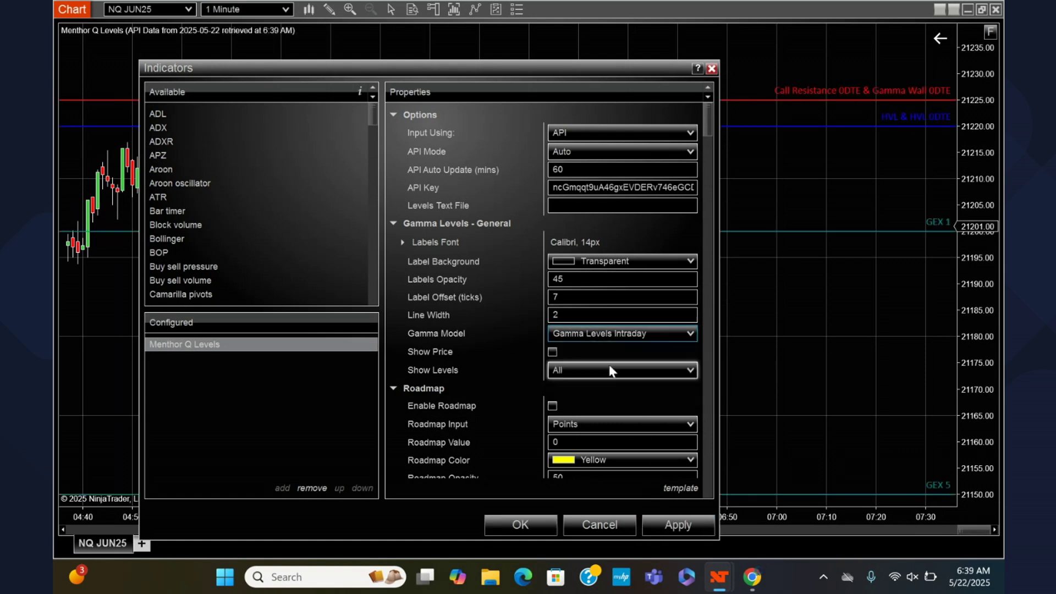
click(676, 529)
Activate Convert Assets #2 from QQQ to NQ JUN25 Globex with the Auto type of change, and apply it
drag(707, 119, 703, 444)
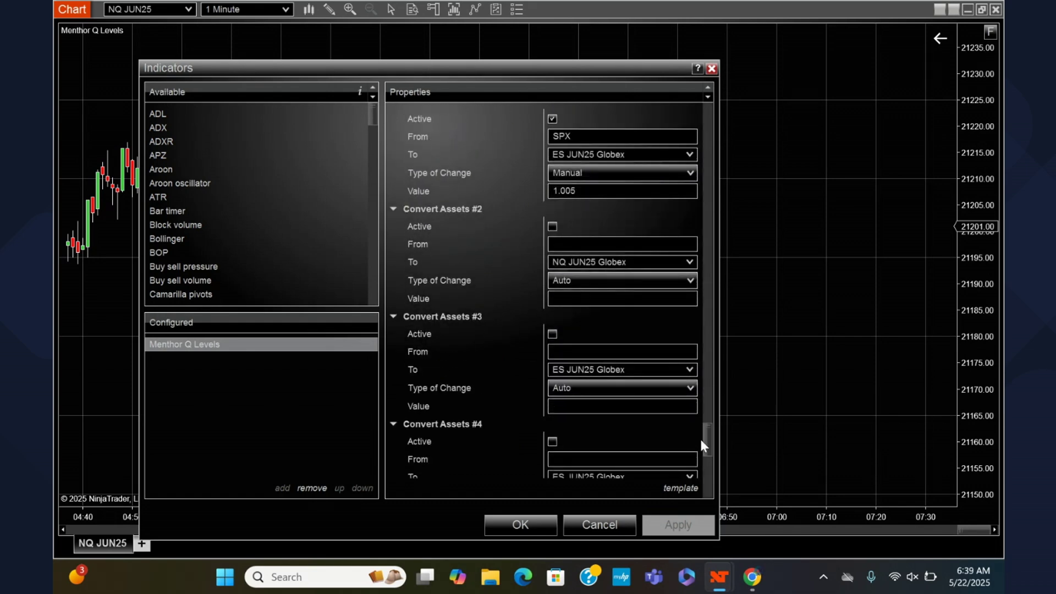
click(552, 226)
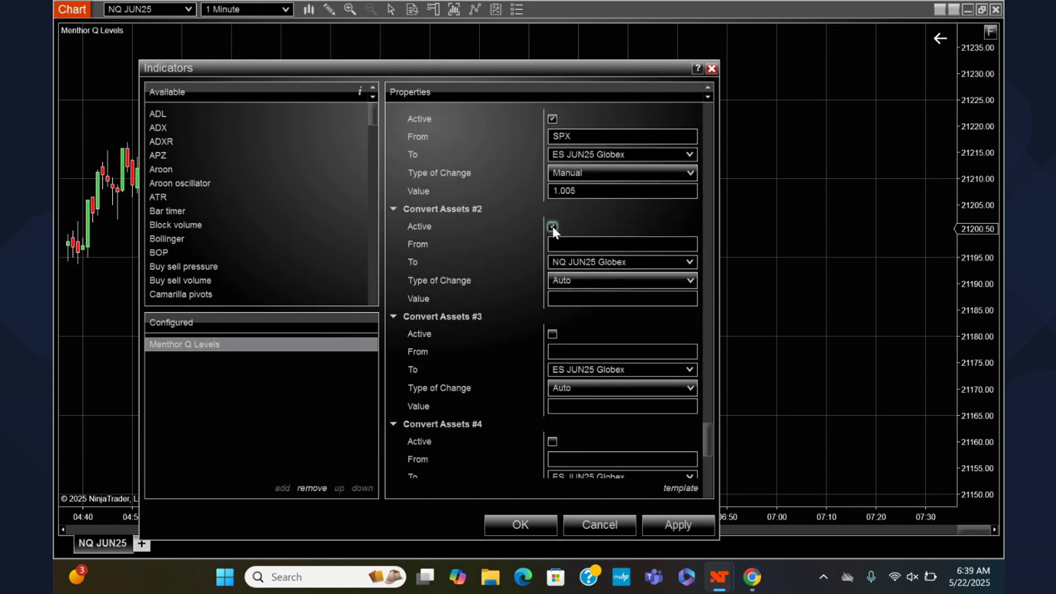
click(565, 244)
text(q)
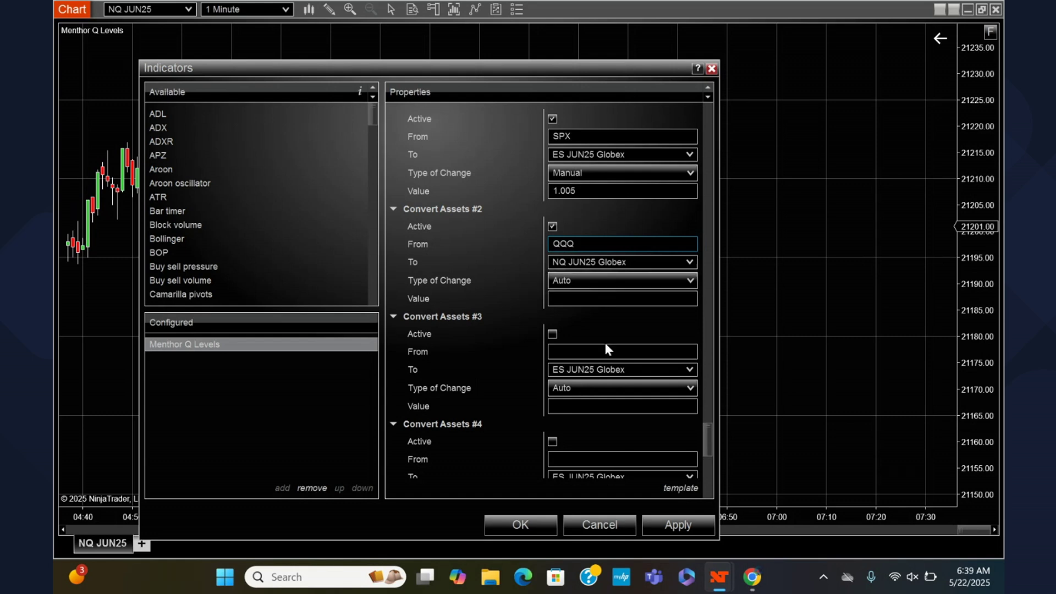
click(670, 525)
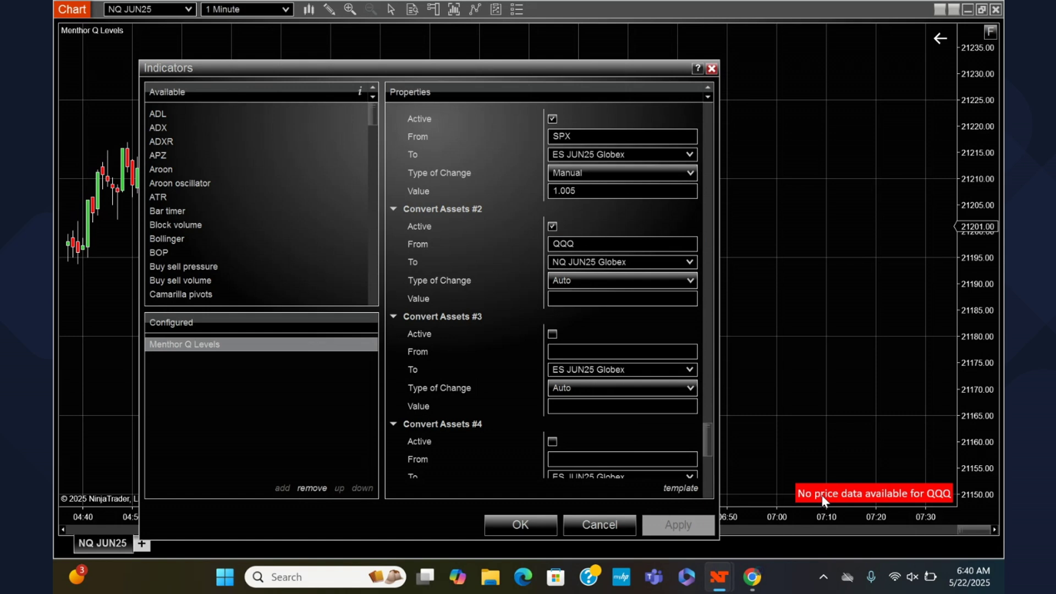
Set the QQQ conversion to Manual with a value of 41.2188, apply it, and move the dialog aside to reveal the chart
click(640, 280)
click(596, 306)
click(590, 299)
text(41)
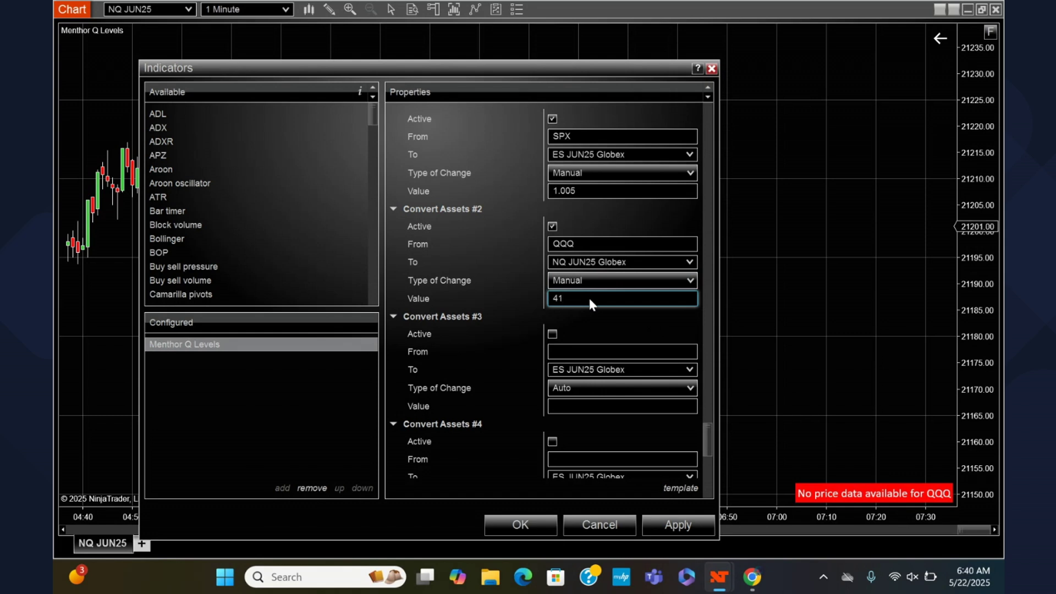
text(.2188)
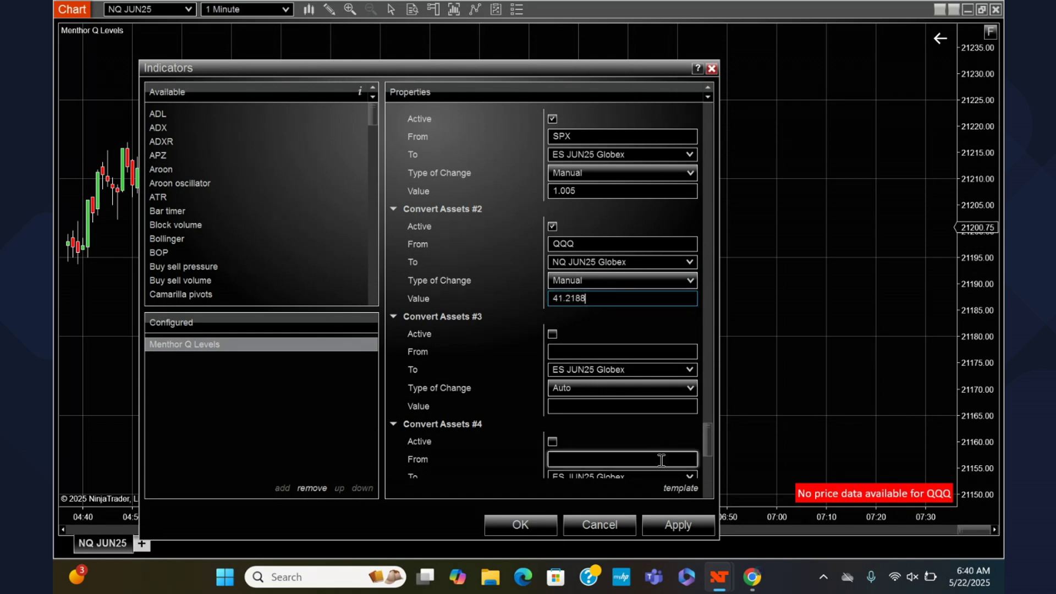
click(666, 521)
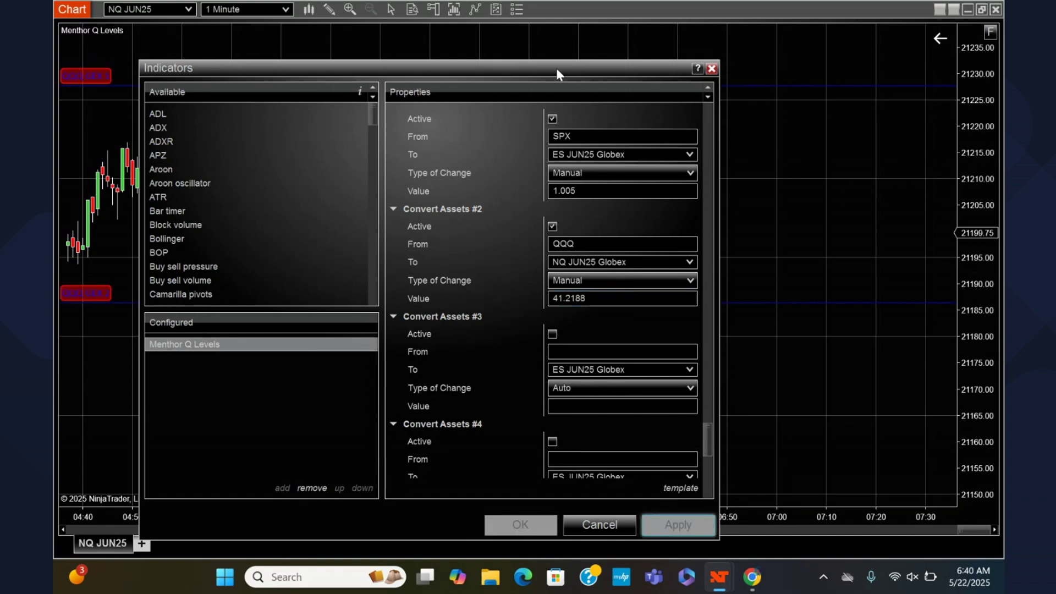
drag(556, 66, 668, 65)
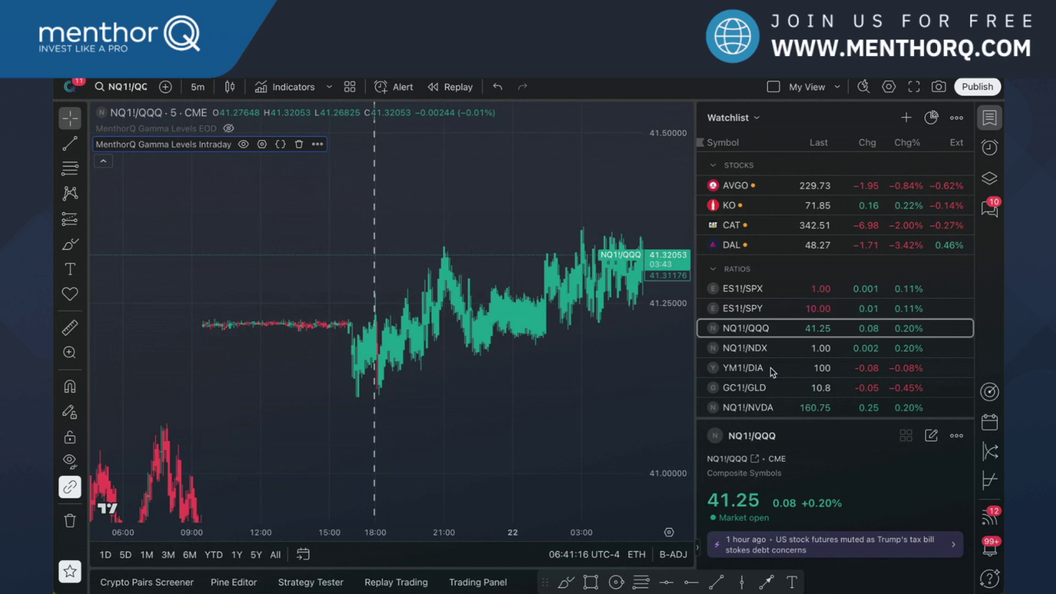
Open the YM1!/DIA ratio chart from the watchlist's Ratios section and examine its latest value
click(748, 371)
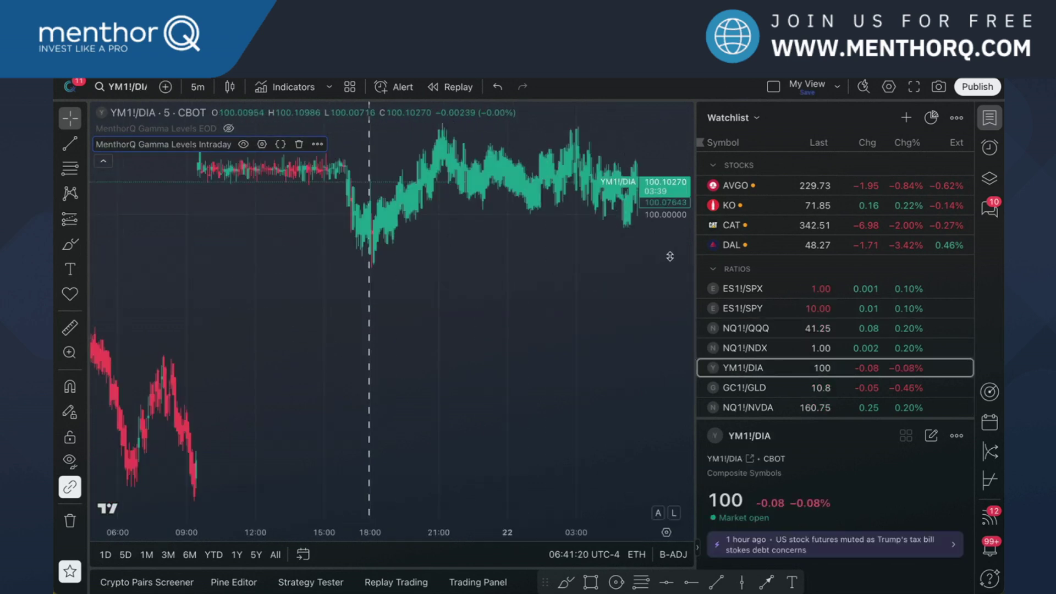
drag(478, 375, 514, 446)
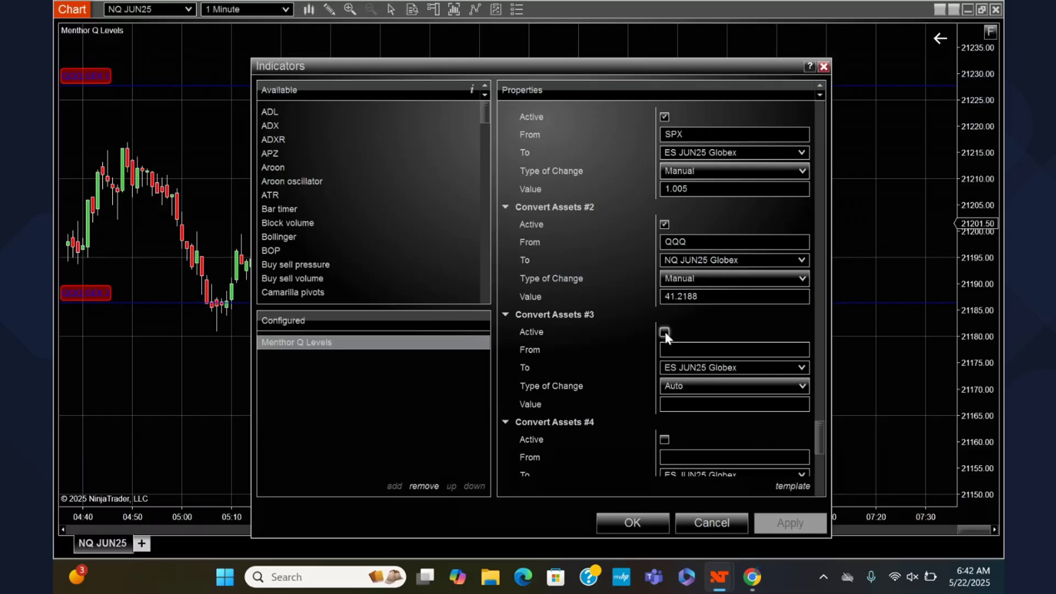
Switch to NinjaTrader and activate Convert Assets #3 from DIA to YM JUN25 Globex with the Auto type of change, and apply it
click(664, 331)
click(675, 350)
text(DIA)
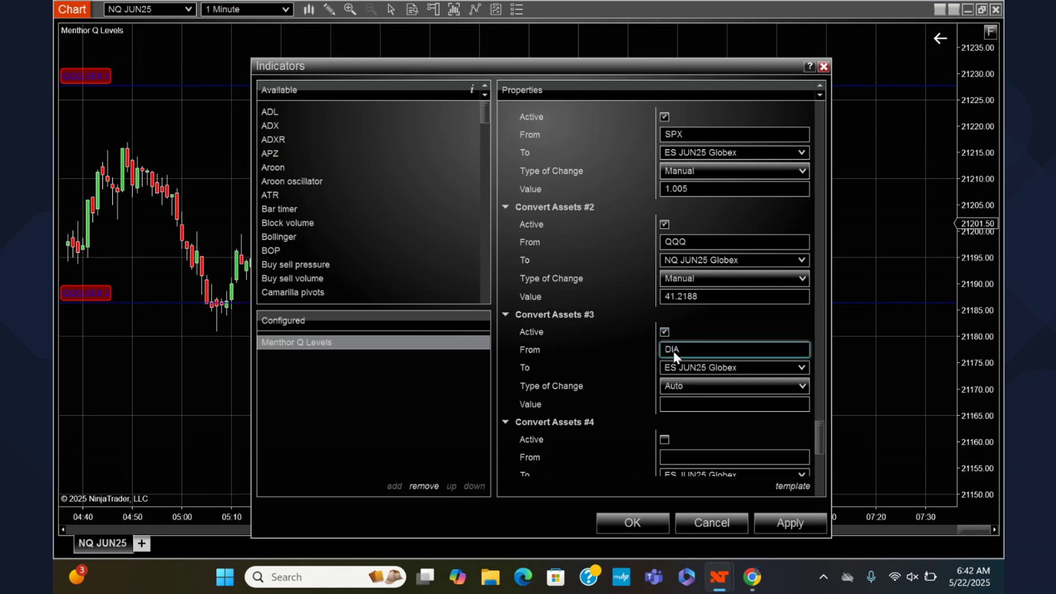
key(Tab)
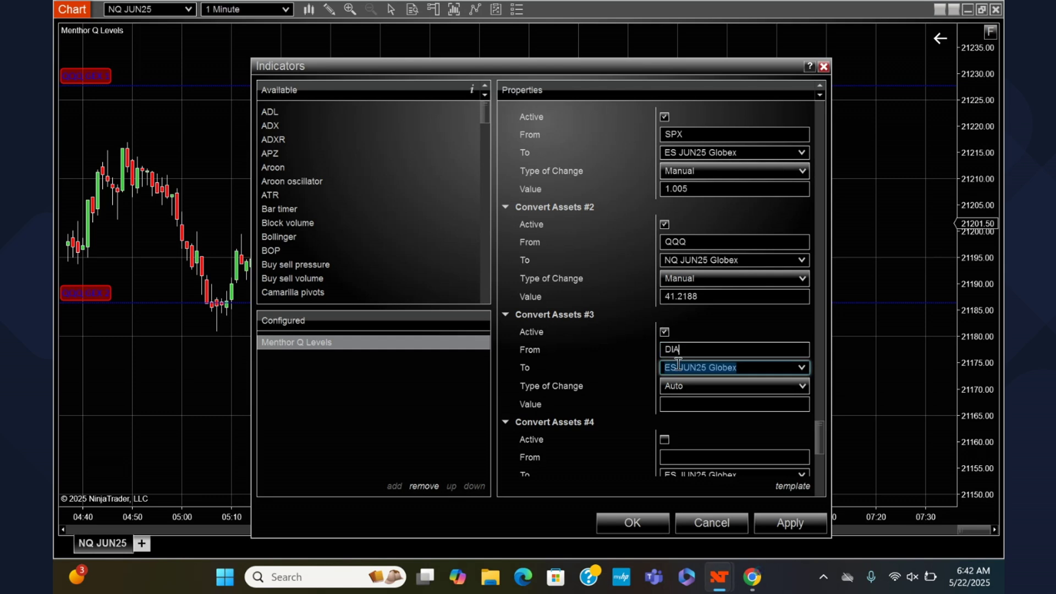
text(YM)
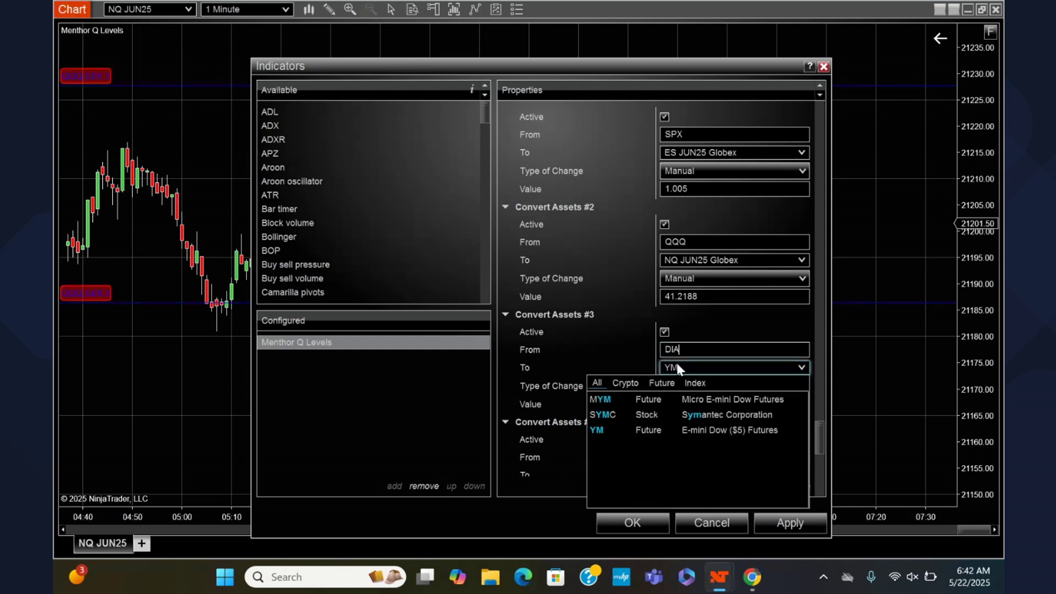
click(600, 430)
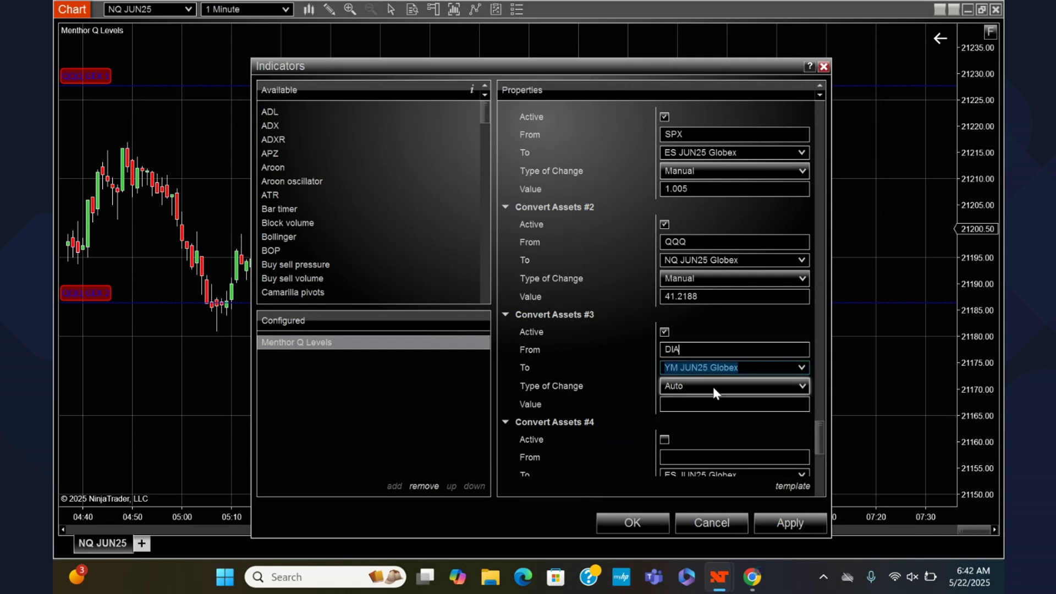
click(788, 524)
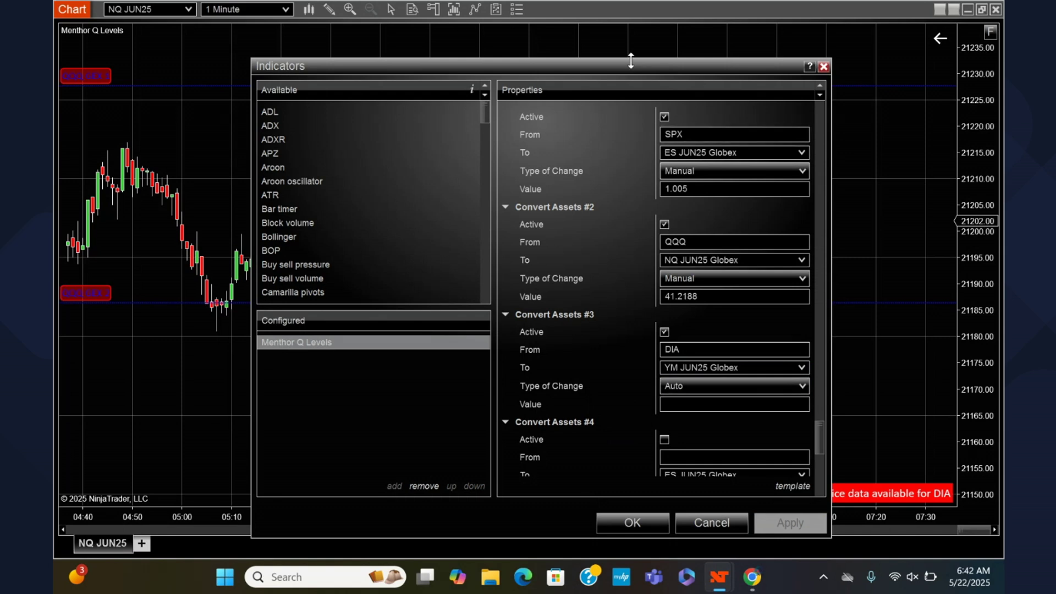
Set the DIA conversion to Manual with a value of 100.13767, apply it, and close the indicator settings
drag(630, 64, 549, 66)
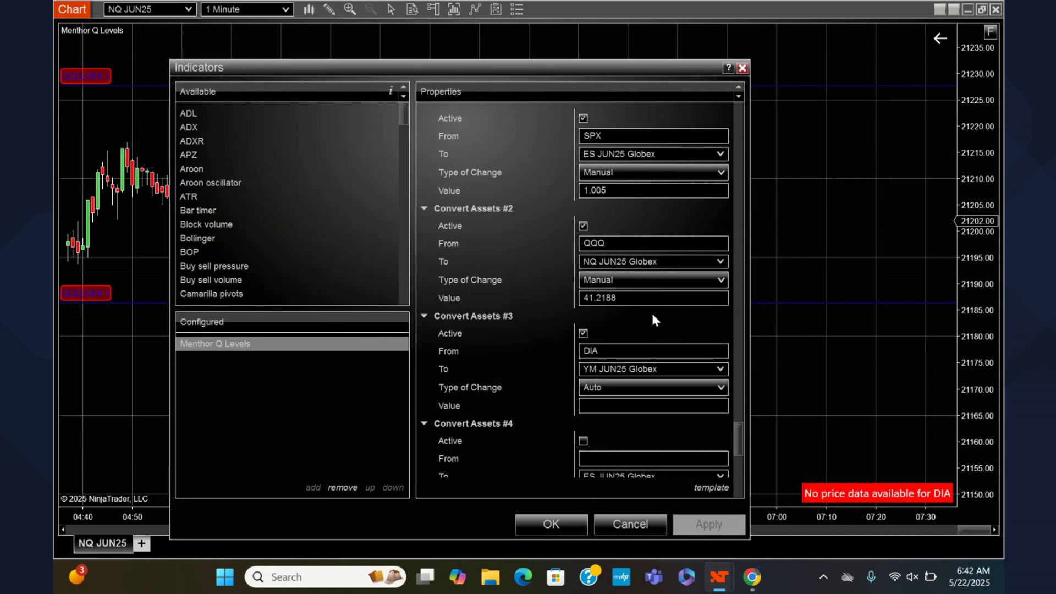
click(612, 387)
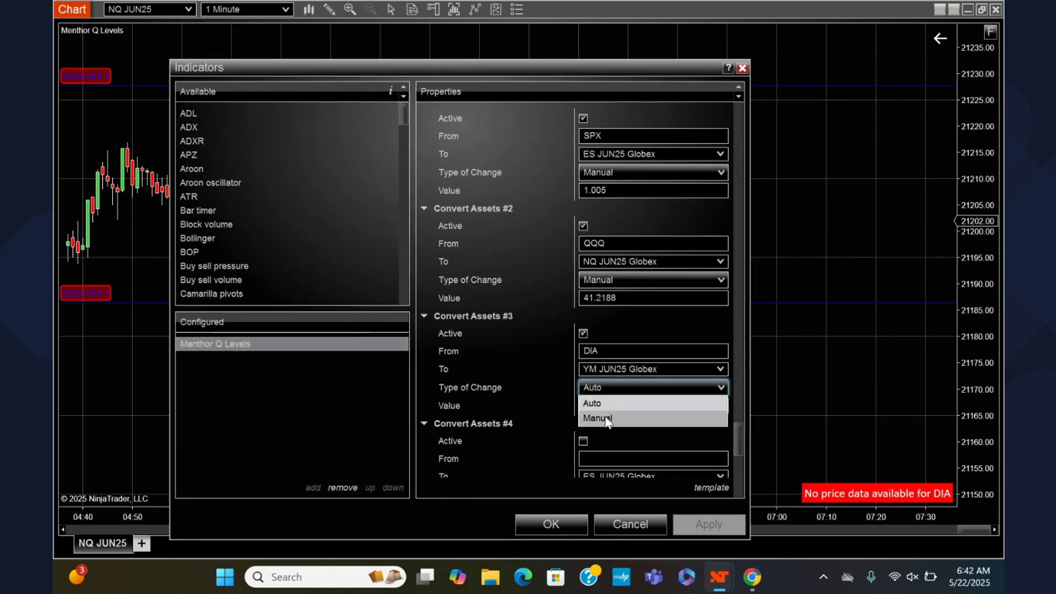
click(605, 417)
click(601, 406)
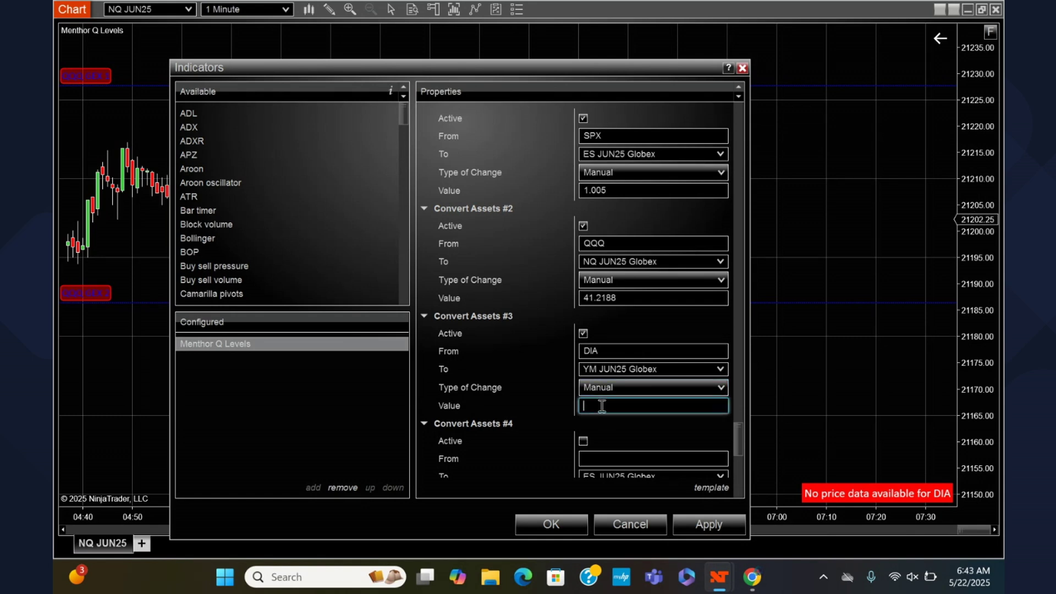
text(100.13767)
click(694, 524)
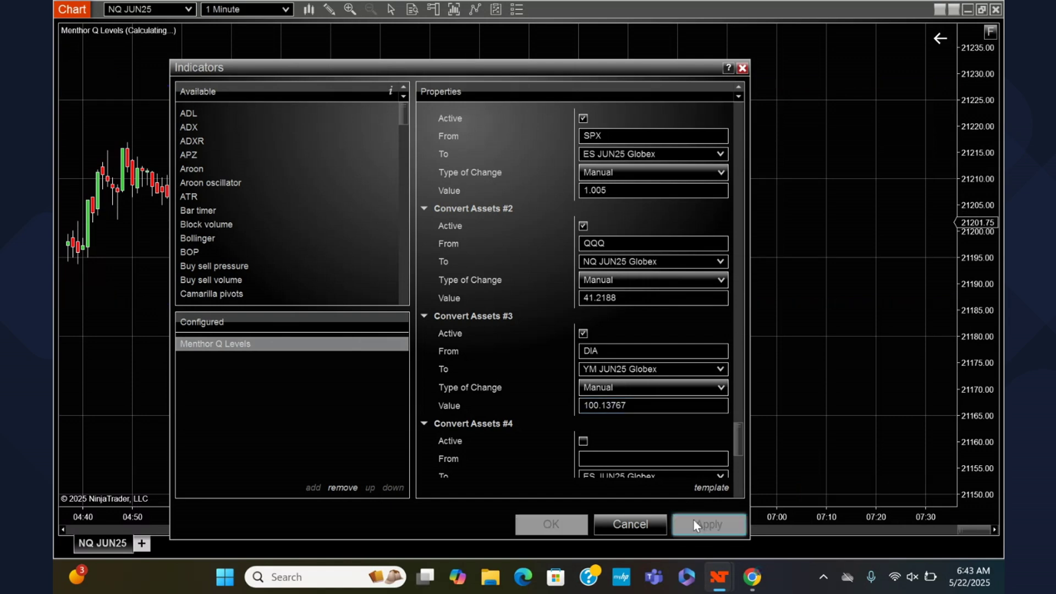
click(557, 524)
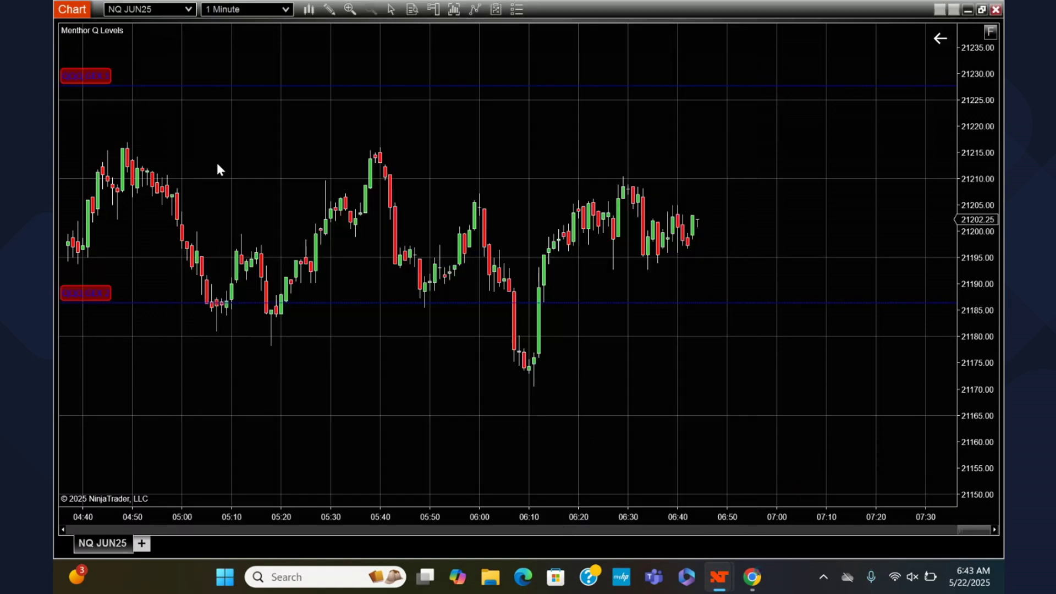
Switch the chart to the YM JUN25 E-mini Dow future and widen its price range around the converted levels
click(142, 11)
text(YM)
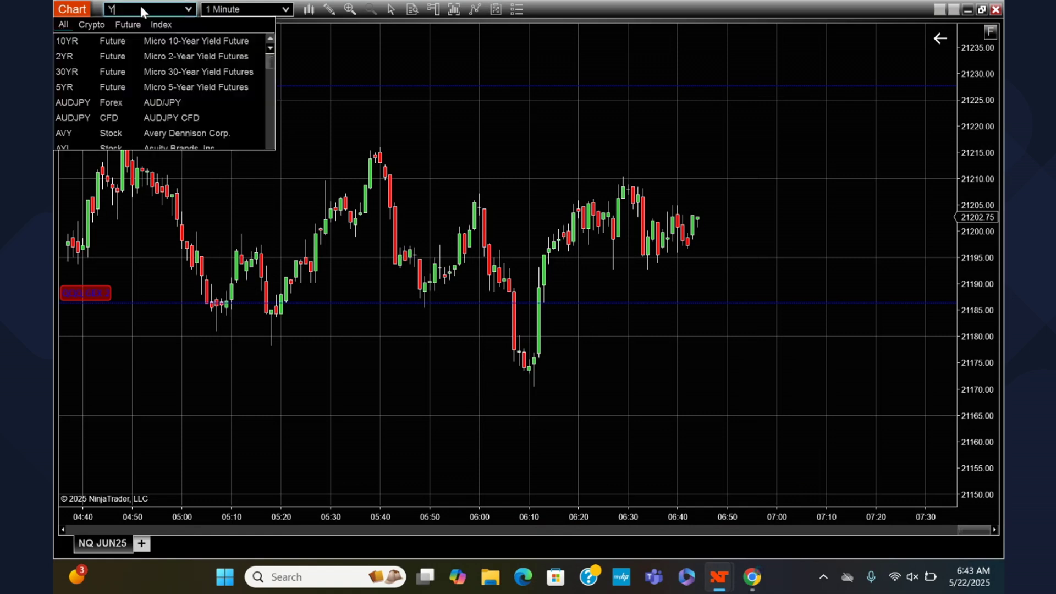
click(74, 71)
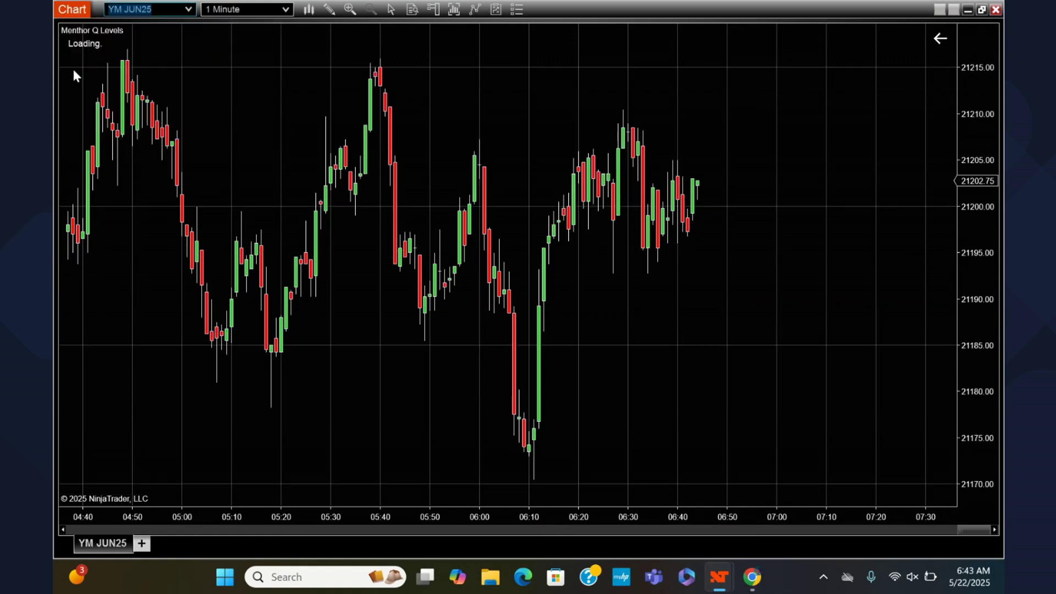
drag(845, 278, 737, 283)
drag(975, 110, 965, 354)
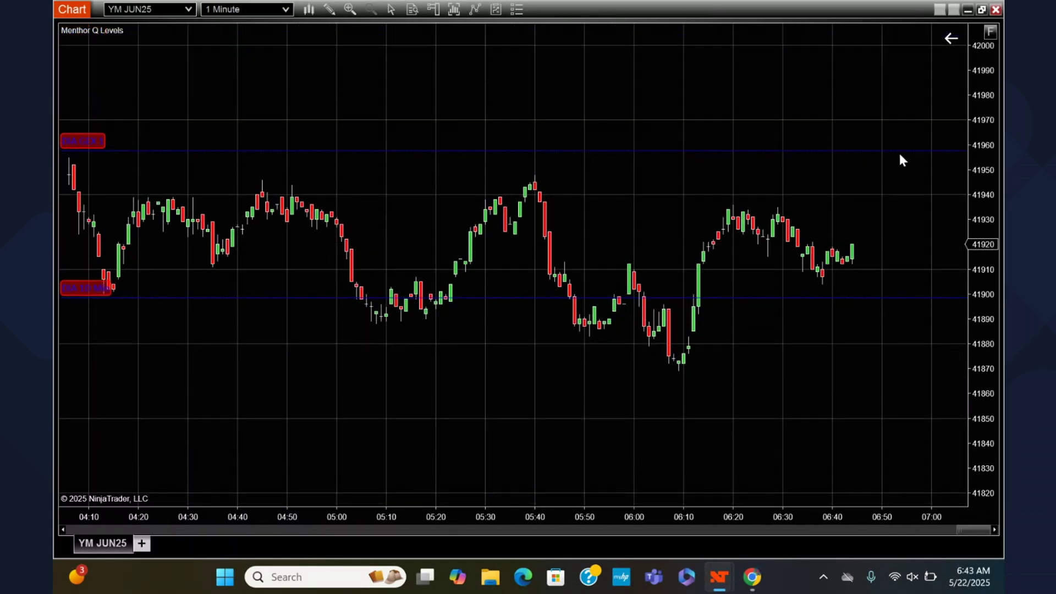
drag(975, 106, 957, 332)
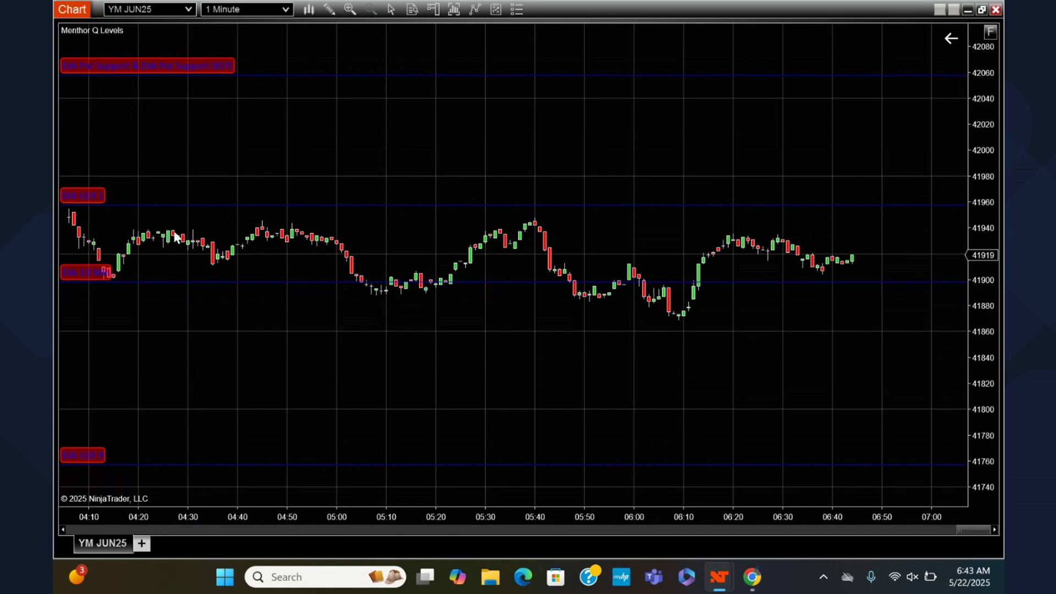
Switch the chart to the ES E-mini S&P 500 future and make room around the candles and converted levels
click(126, 11)
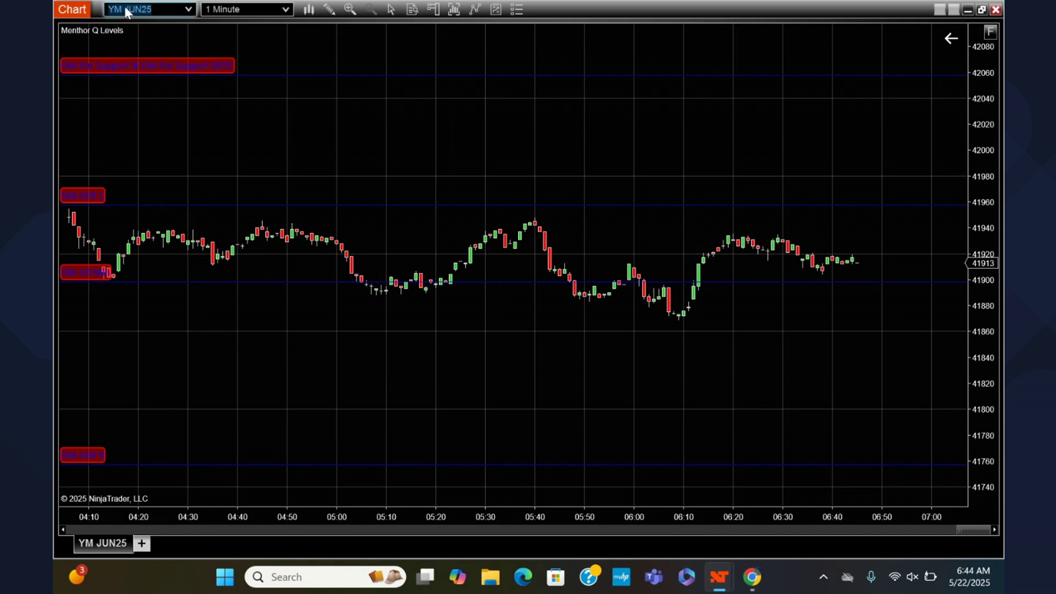
text(ES)
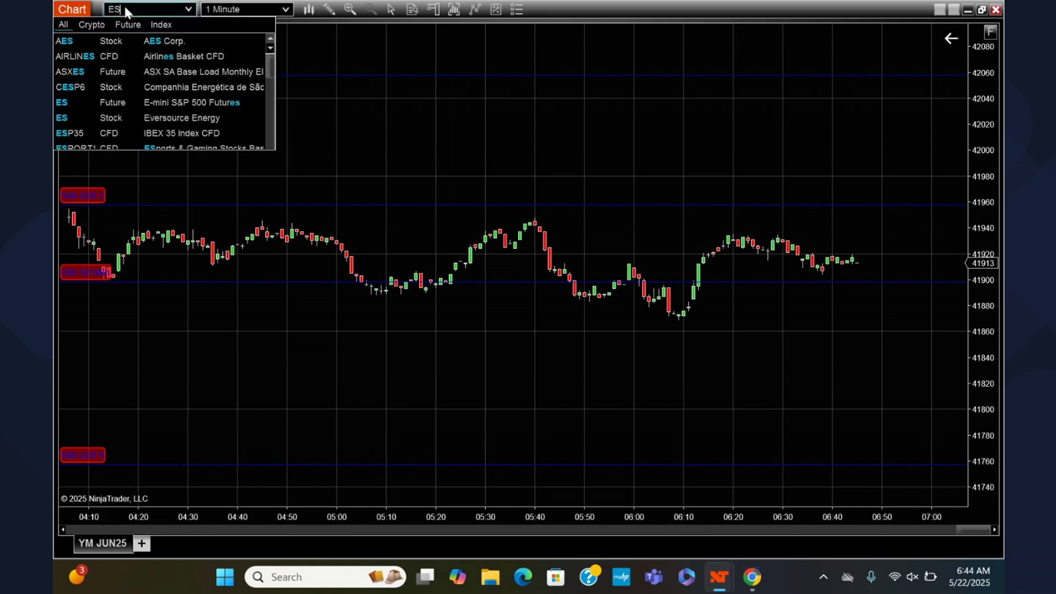
click(88, 103)
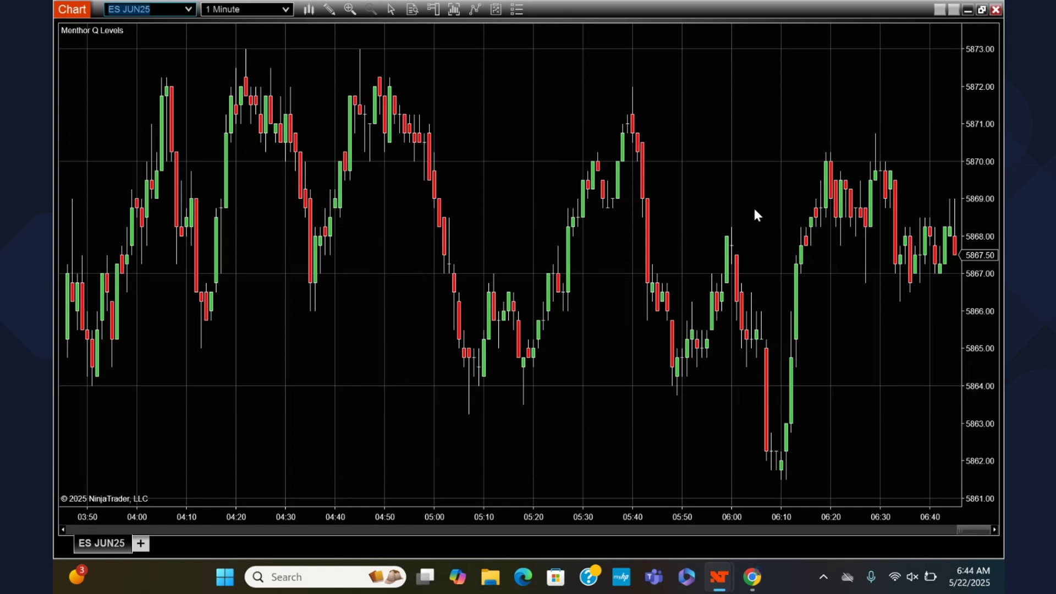
drag(933, 185, 738, 232)
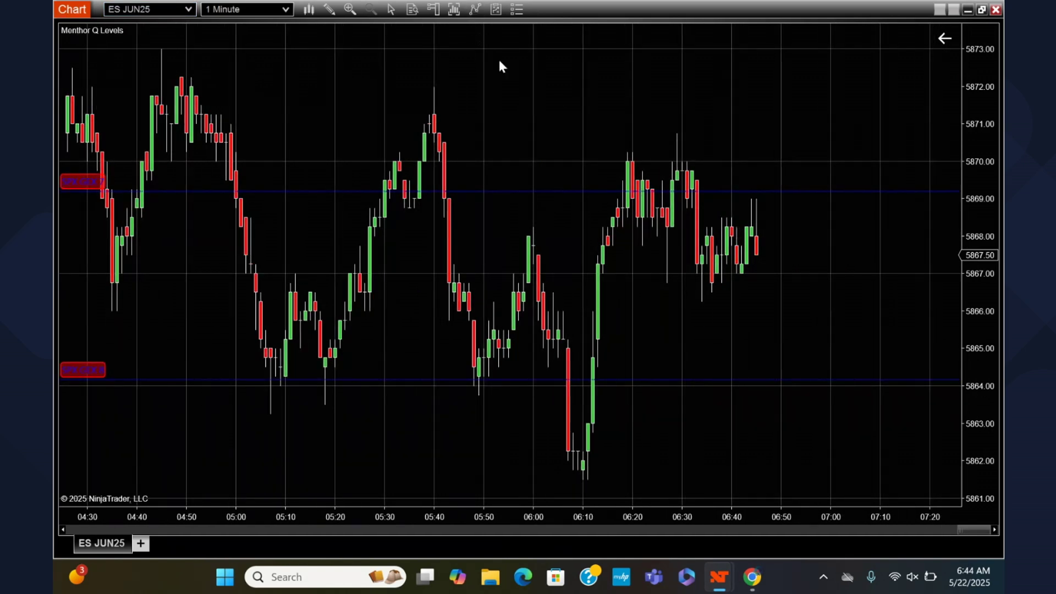
drag(969, 104, 965, 229)
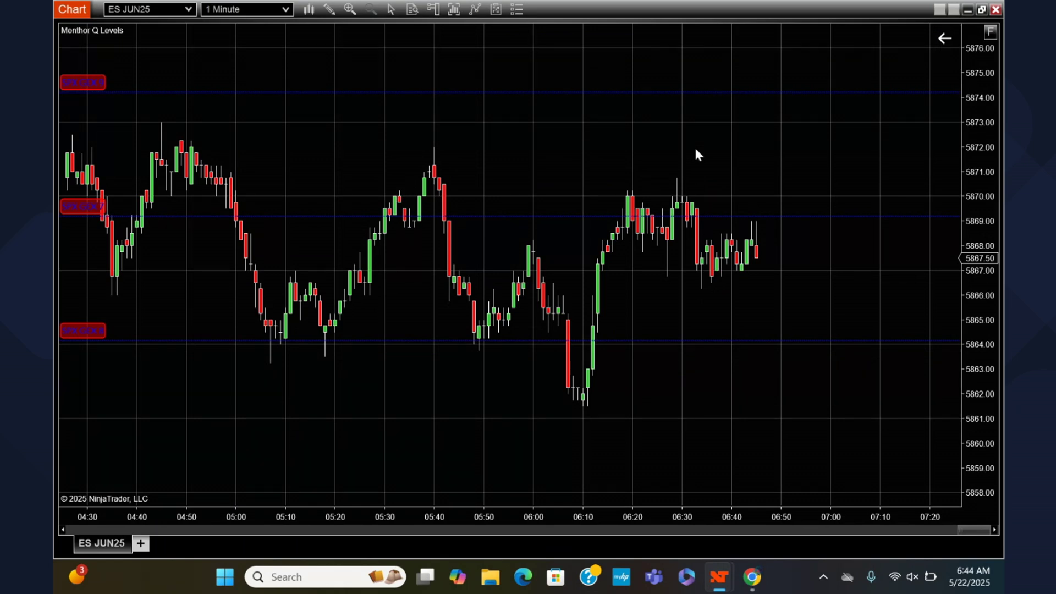
Open the Menthor Q Levels settings on the ES JUN25 chart and set Show Levels to None for the general gamma levels
click(473, 11)
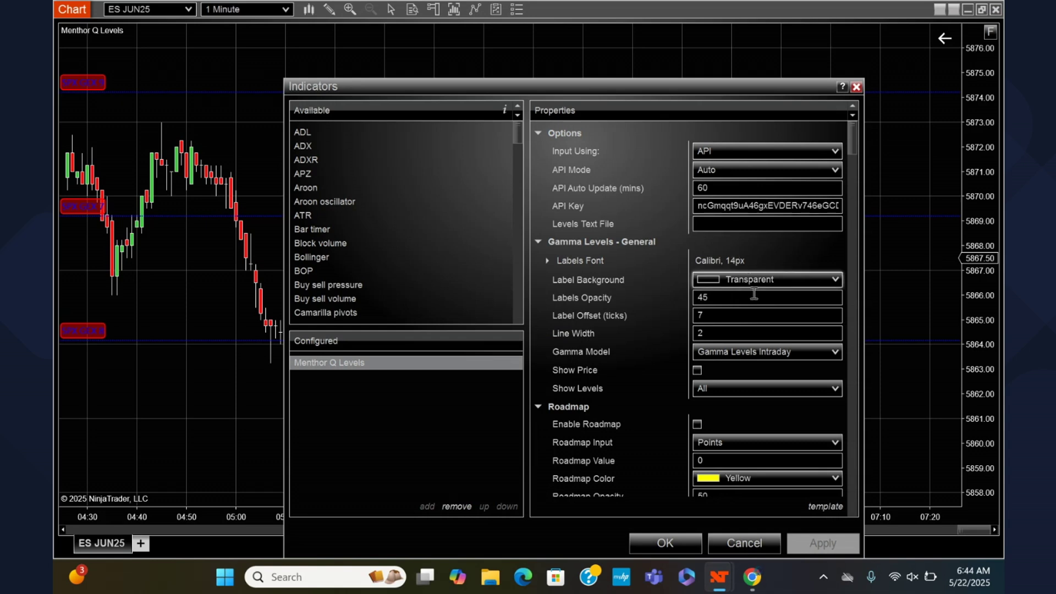
click(786, 353)
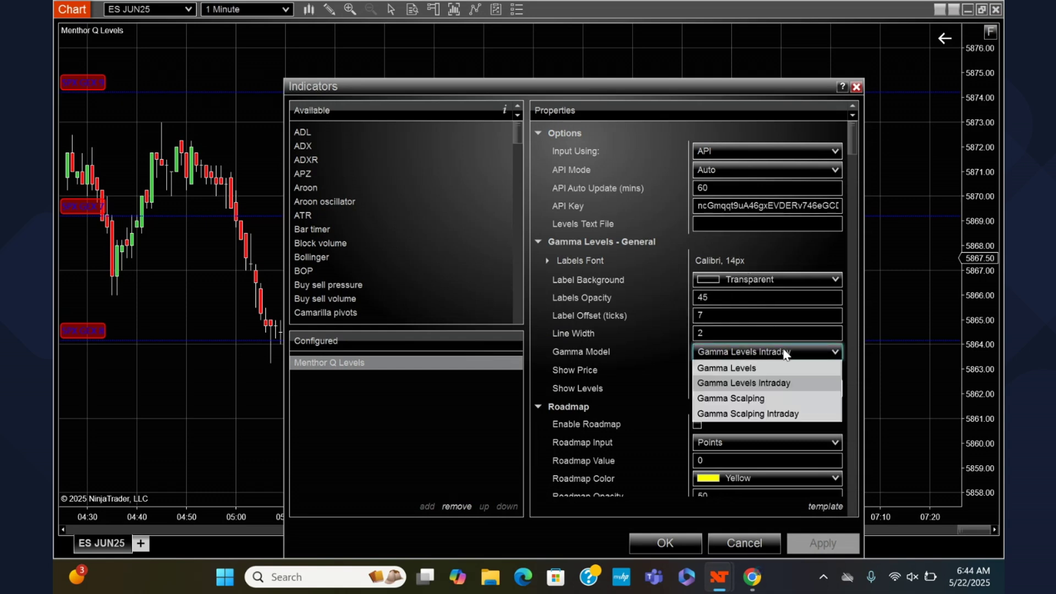
click(779, 350)
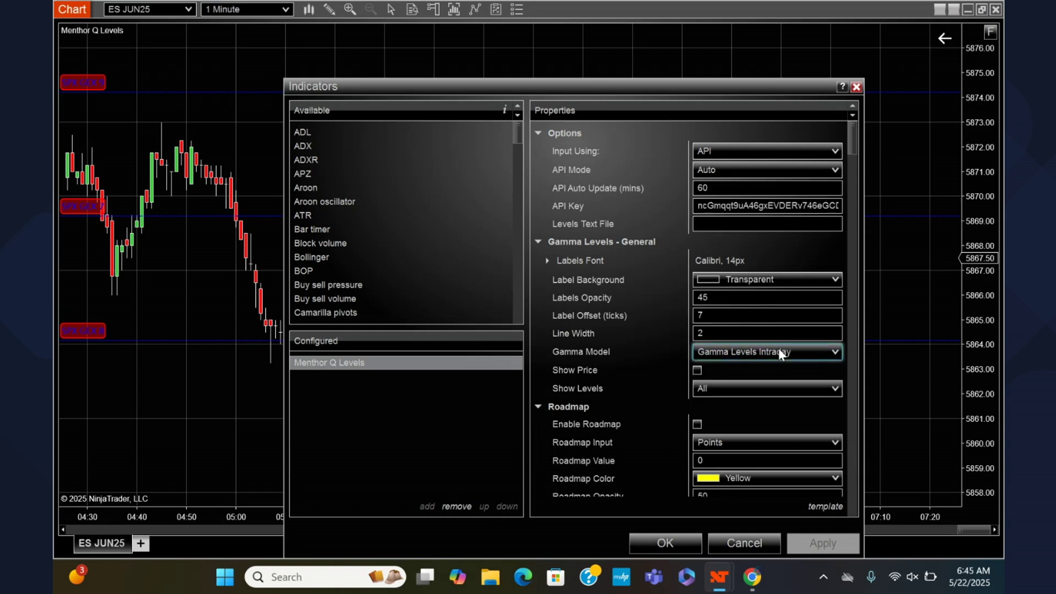
click(745, 393)
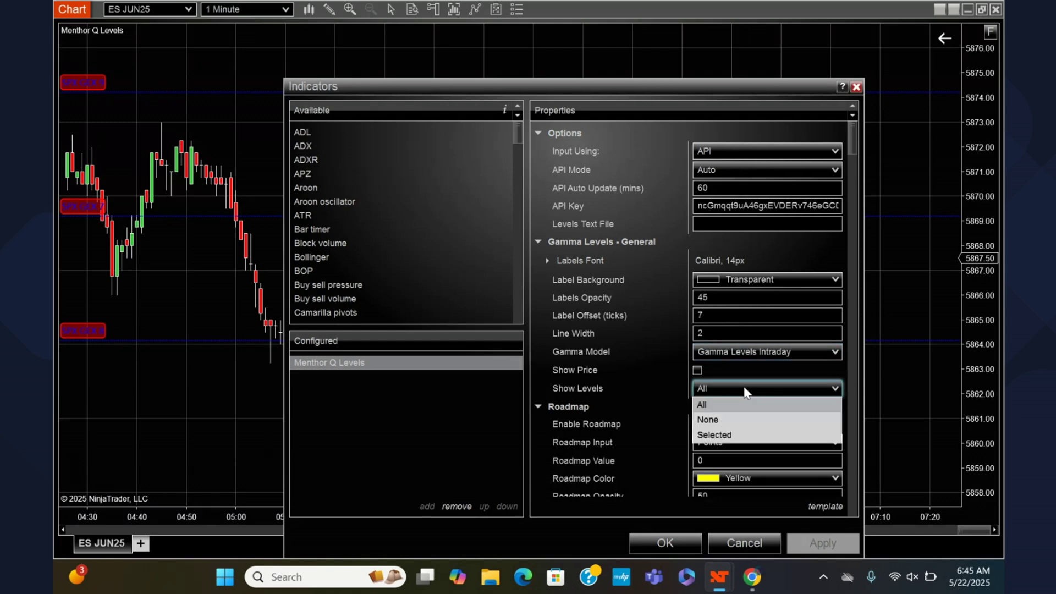
click(718, 419)
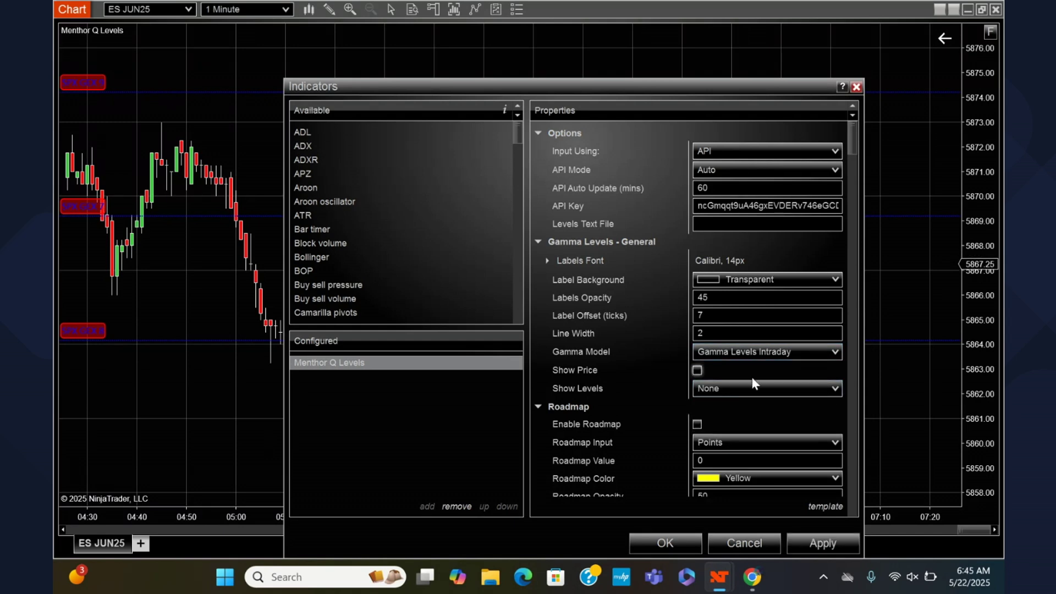
Set Show Levels to All for the Blind Spots levels, apply it, and return to the ES JUN25 chart with a wider price range
click(854, 117)
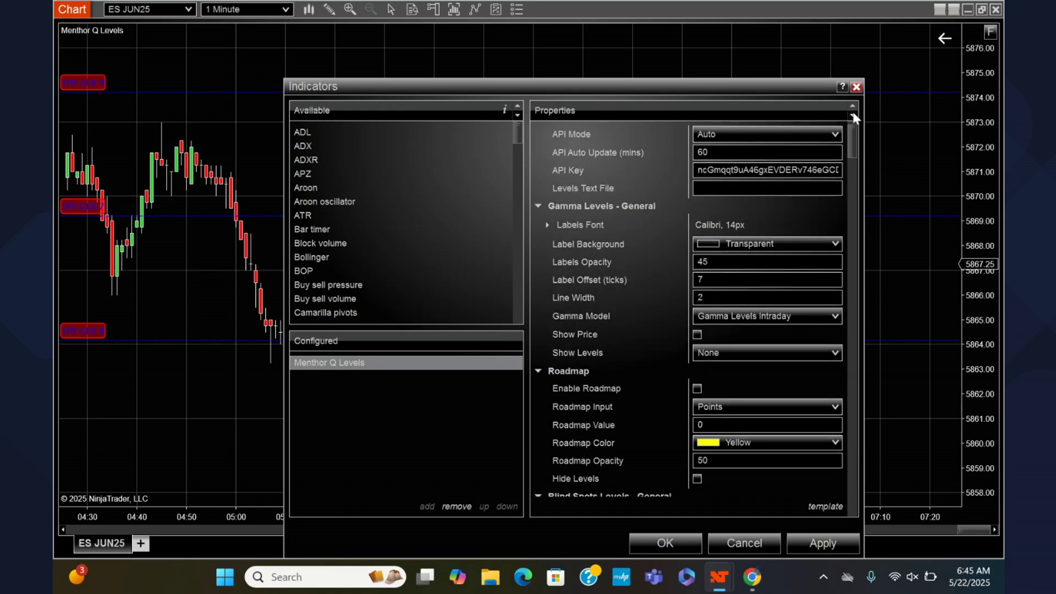
click(852, 116)
click(853, 117)
click(853, 117)
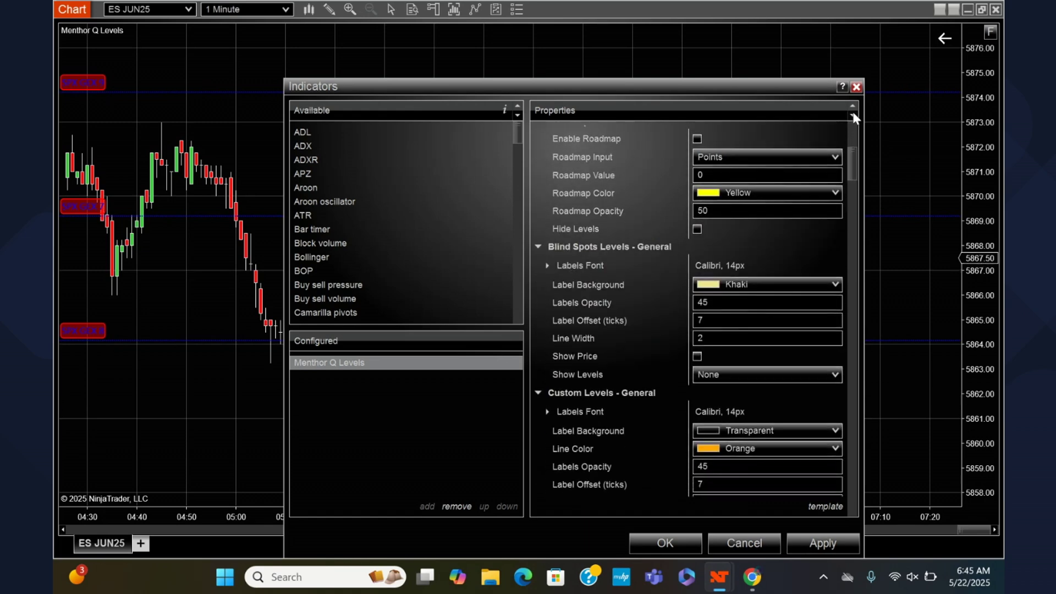
click(742, 373)
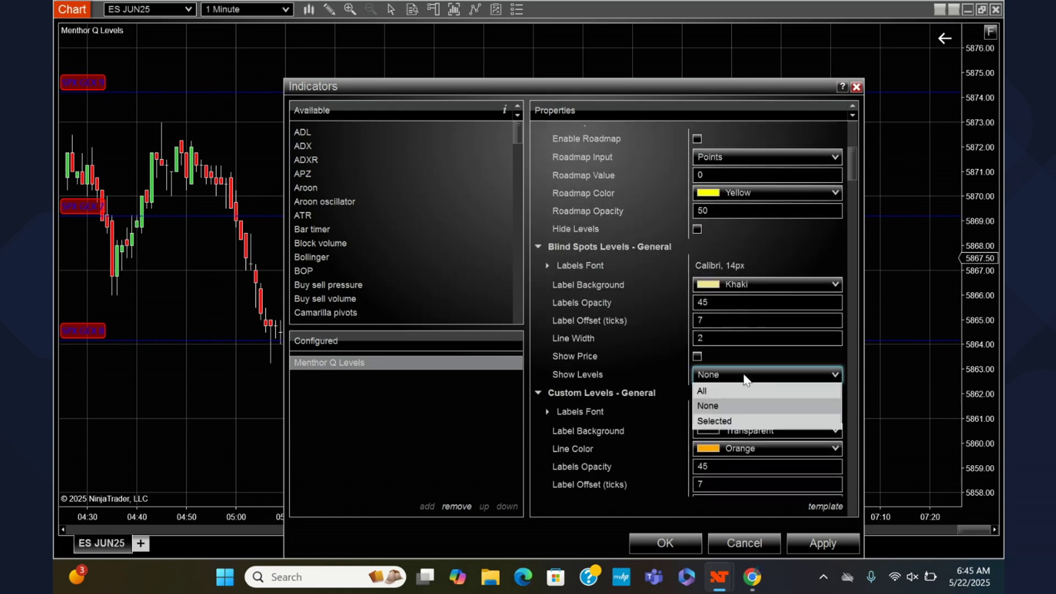
click(715, 389)
click(814, 545)
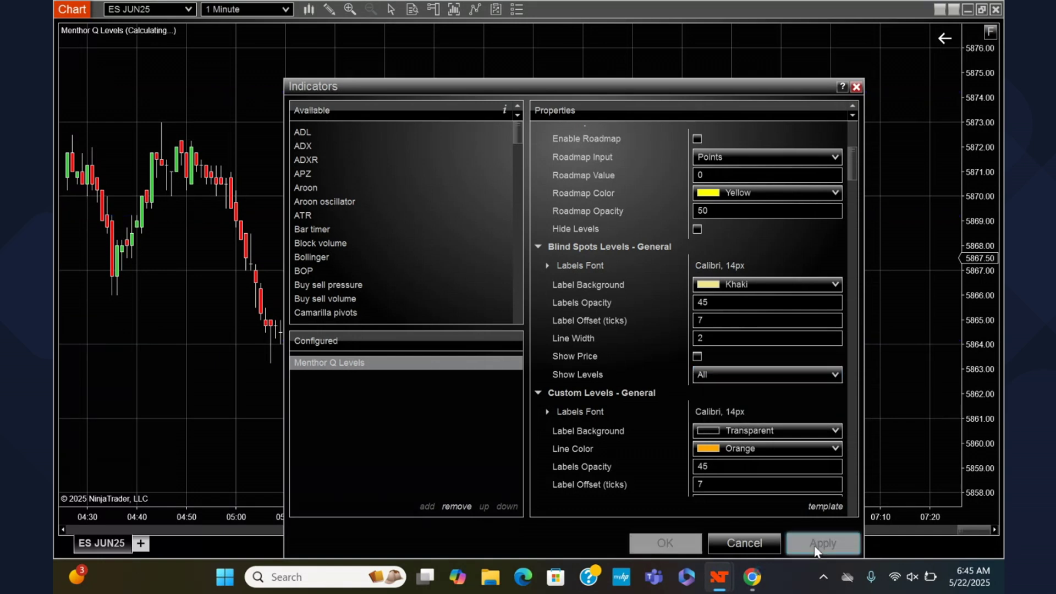
click(655, 544)
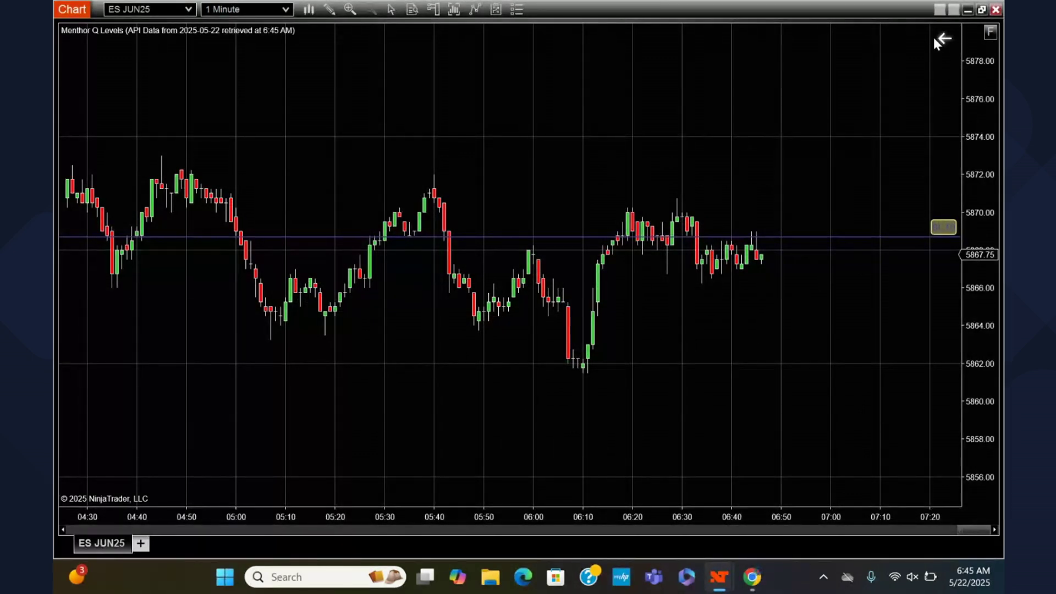
drag(982, 109, 992, 257)
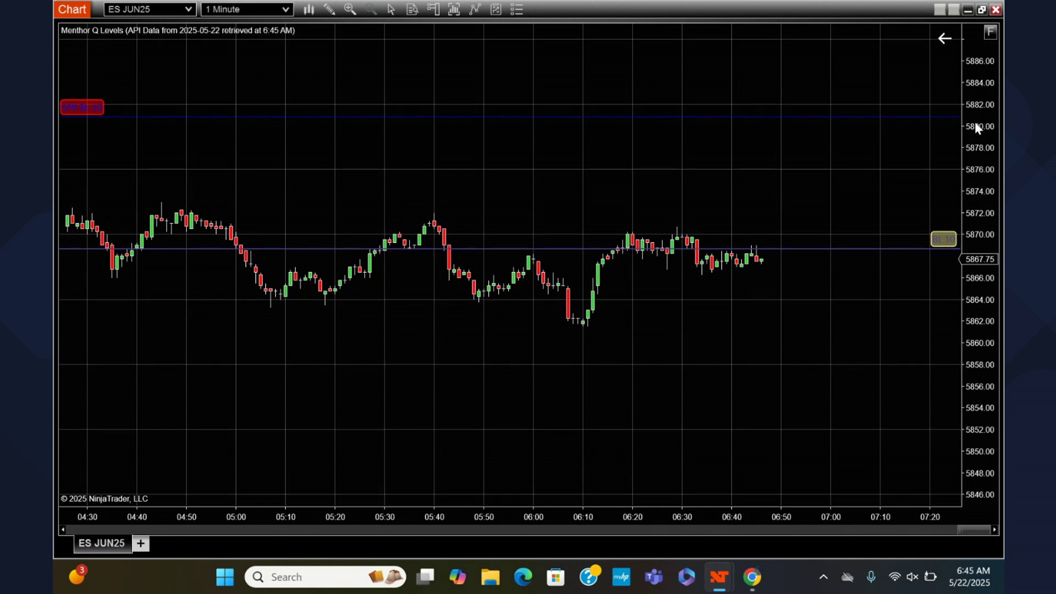
drag(975, 121, 986, 293)
drag(977, 148, 983, 370)
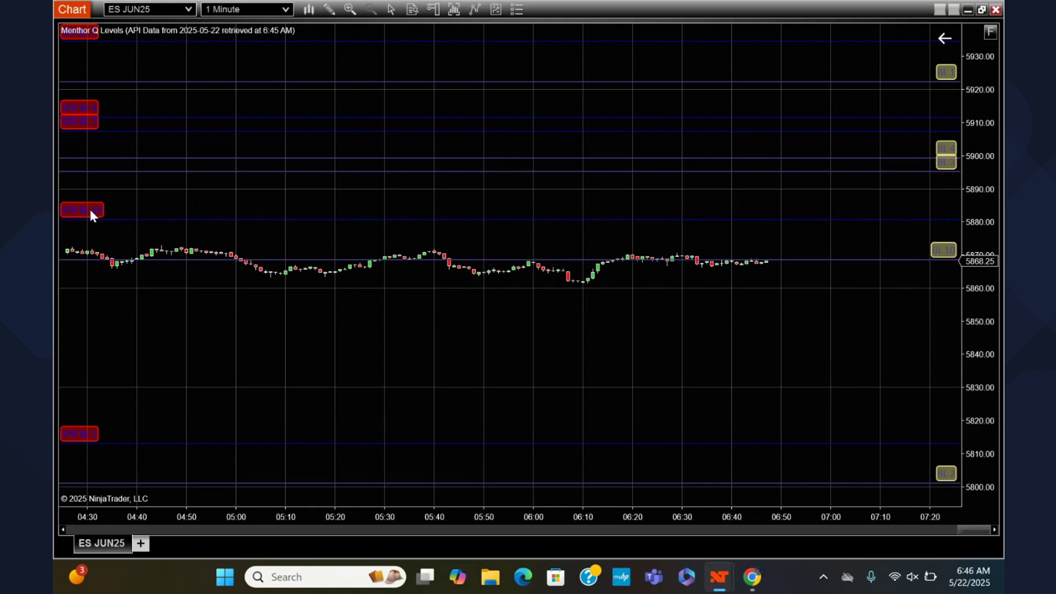
Open the Menthor Q Levels settings on the ES JUN25 chart, set Show Levels to None for the Blind Spots levels, and apply it
click(476, 11)
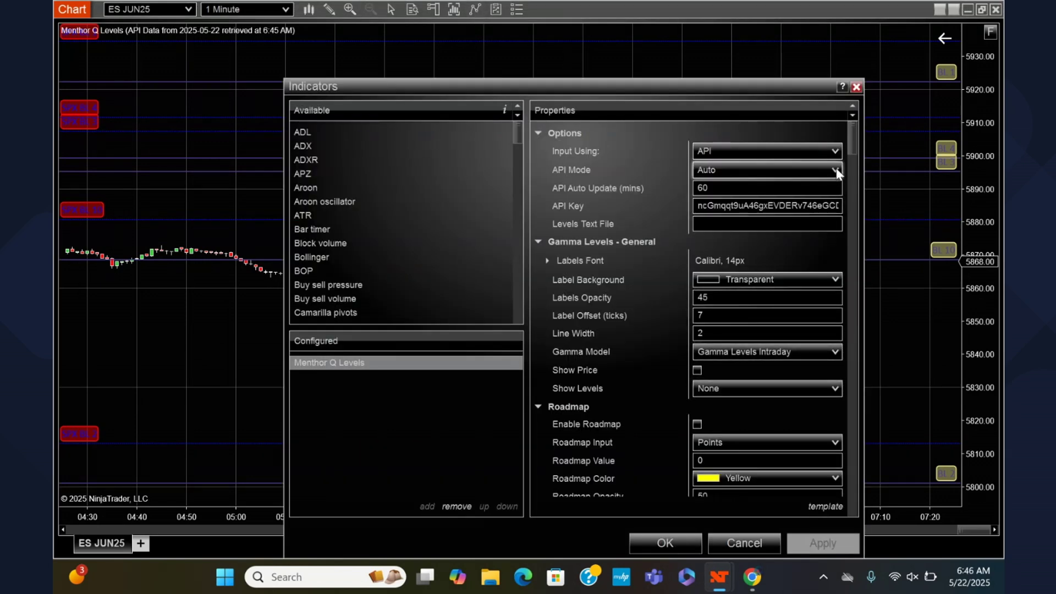
drag(852, 145, 853, 185)
click(808, 274)
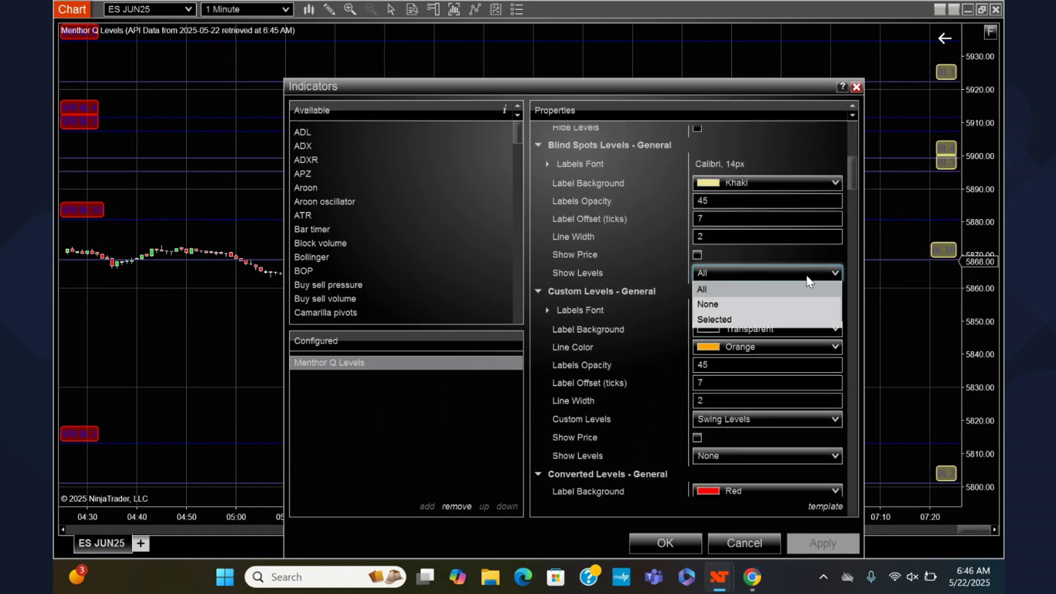
click(709, 304)
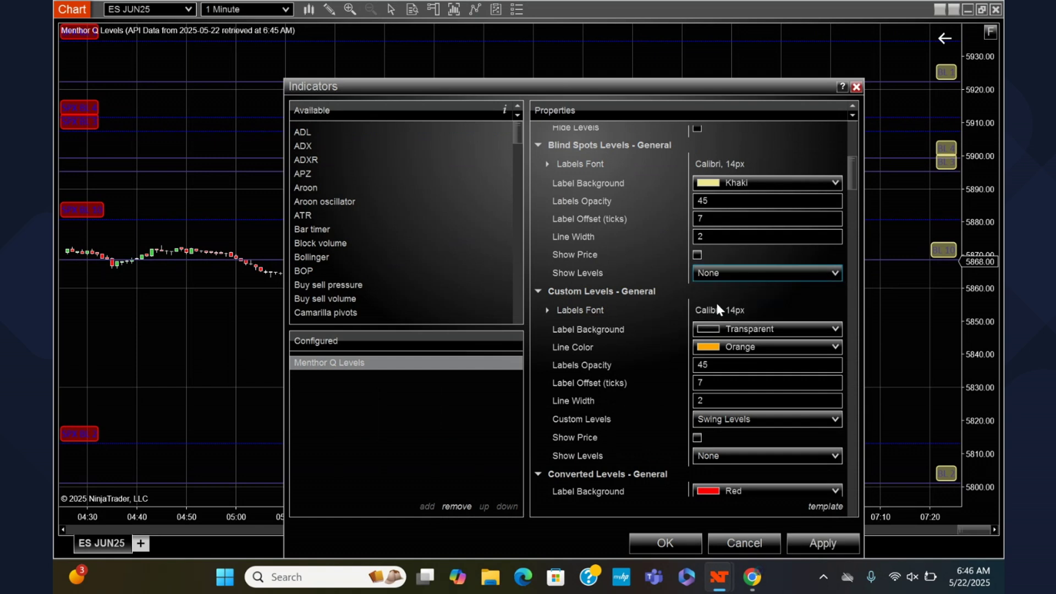
click(817, 544)
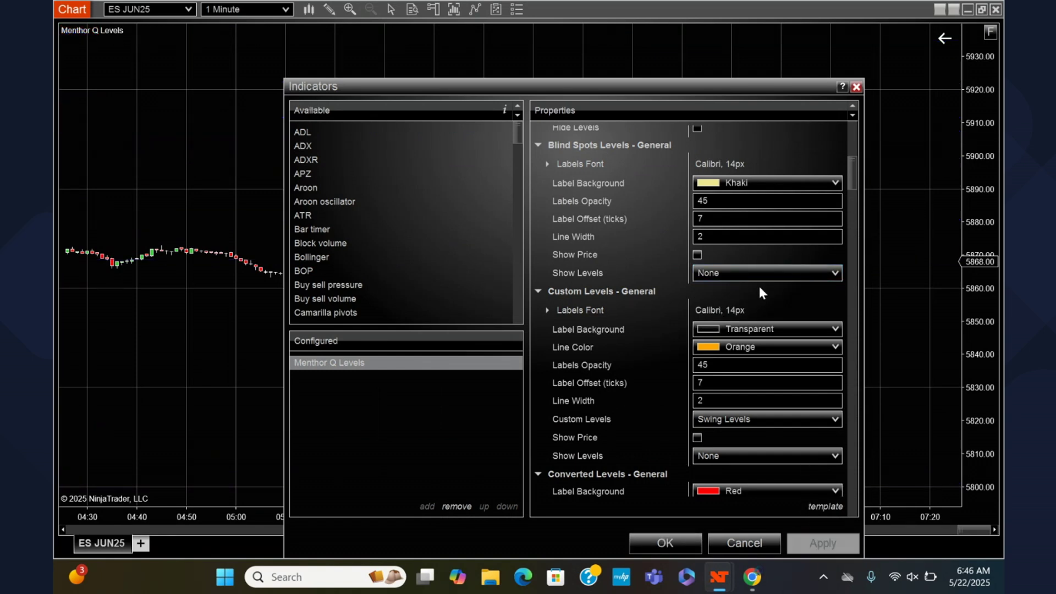
Set Show Levels to All for the Custom Levels, apply it, and return to the ES JUN25 chart with an adjusted price range
click(739, 457)
click(716, 472)
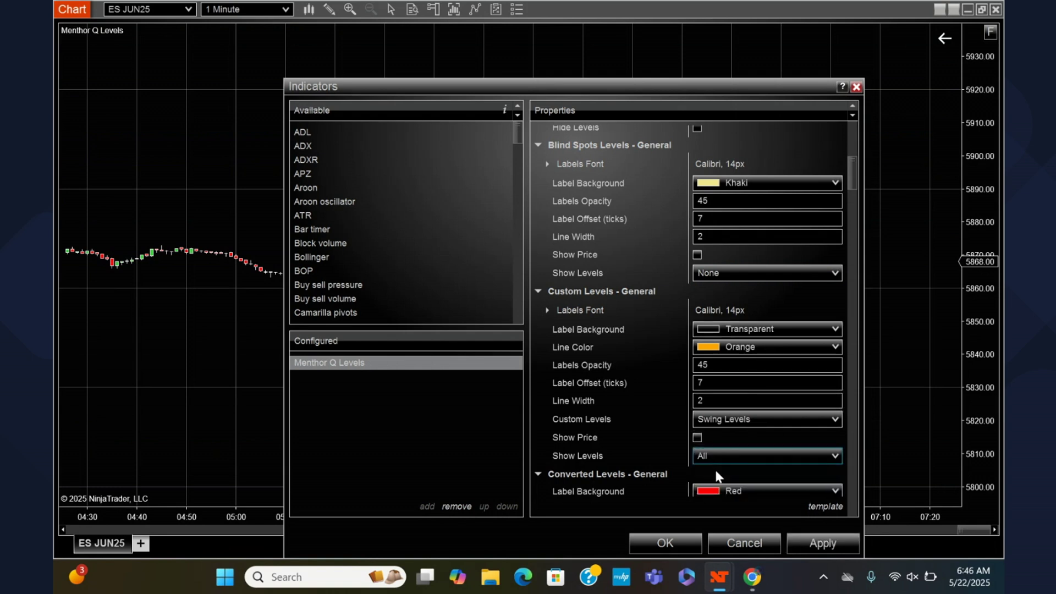
click(809, 544)
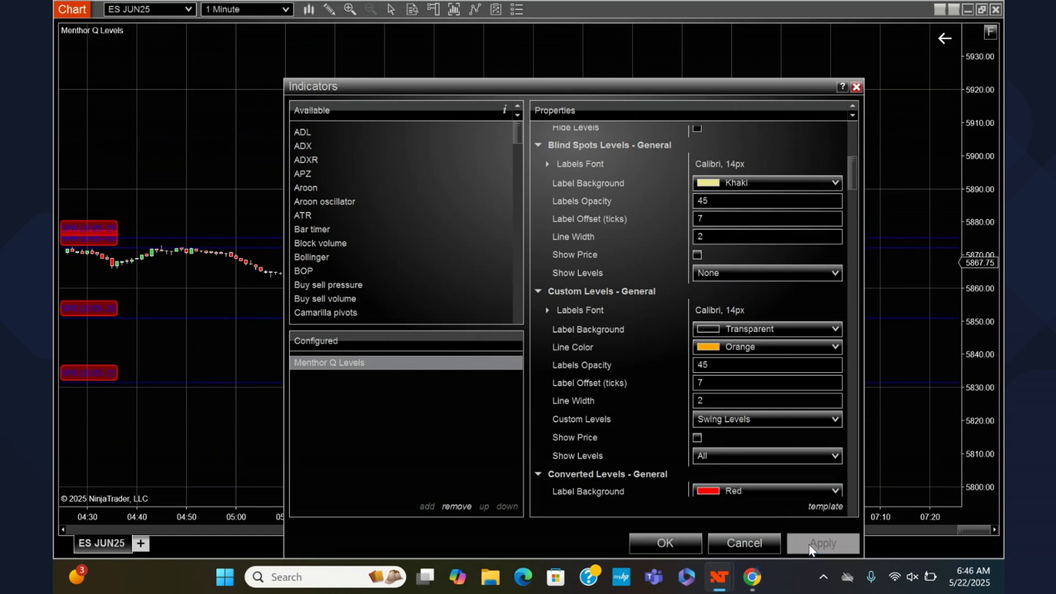
click(682, 539)
drag(975, 189, 976, 235)
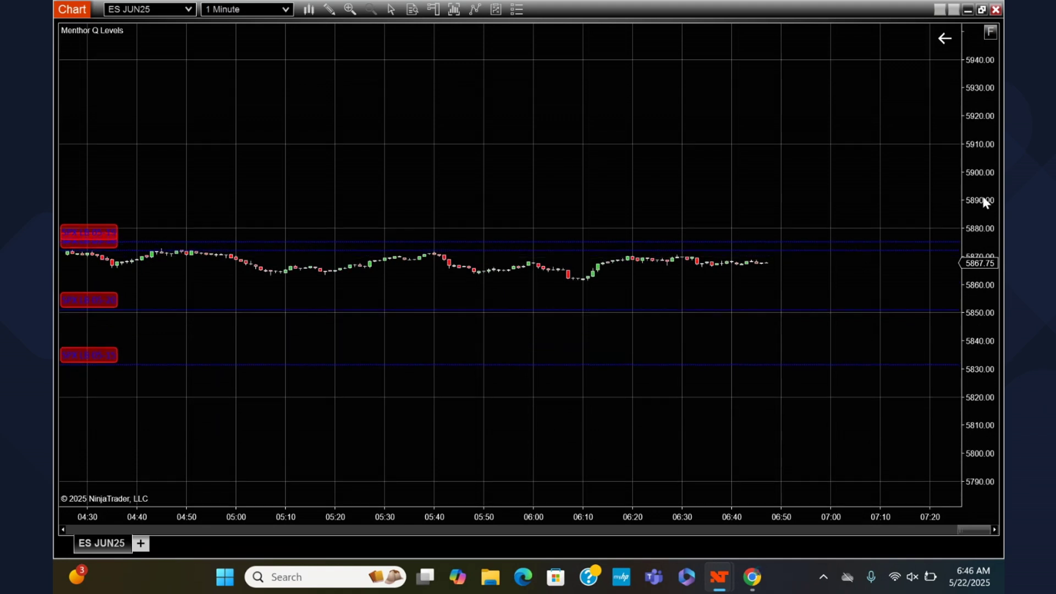
drag(983, 179, 954, 130)
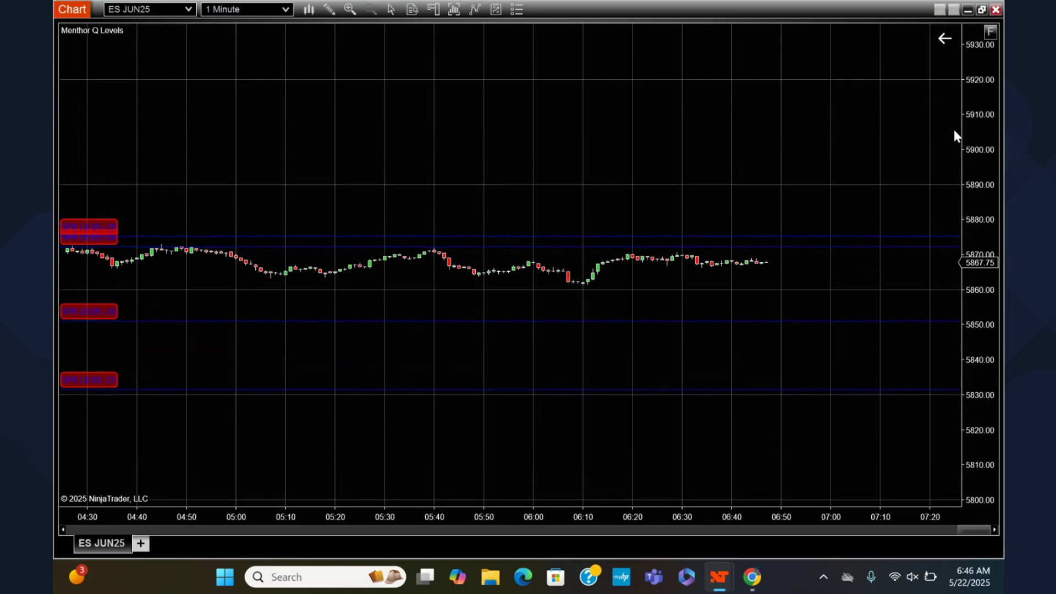